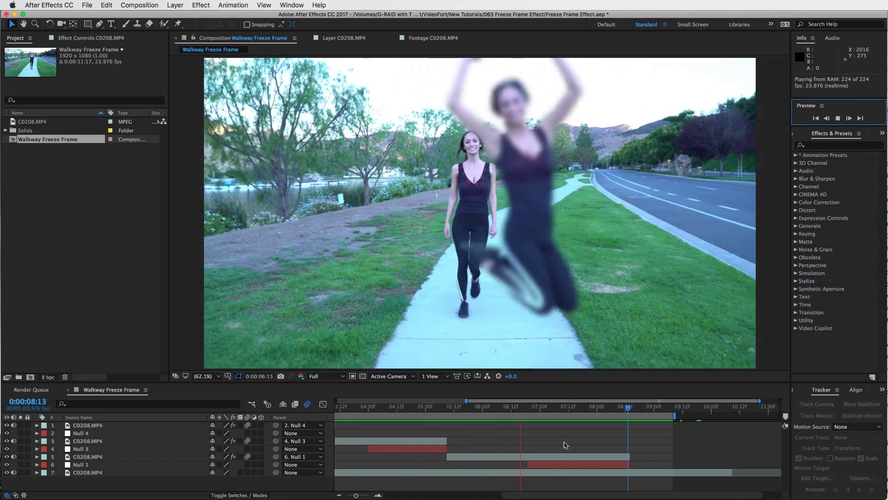
# - Review the existing comp's clip layers at the 2:01, 3:07 and 5:09 poses across all 11 seconds
pyautogui.moveTo(569, 495); pyautogui.dragTo(450, 495)
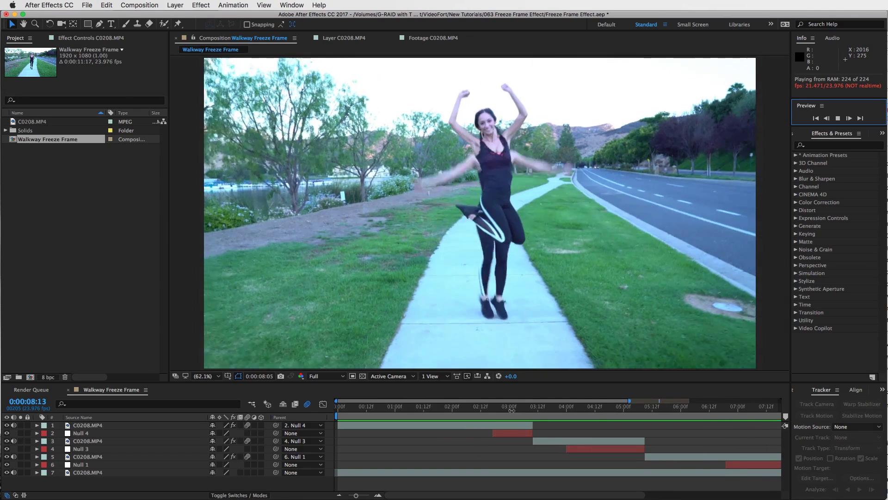
pyautogui.moveTo(499, 409); pyautogui.dragTo(455, 414)
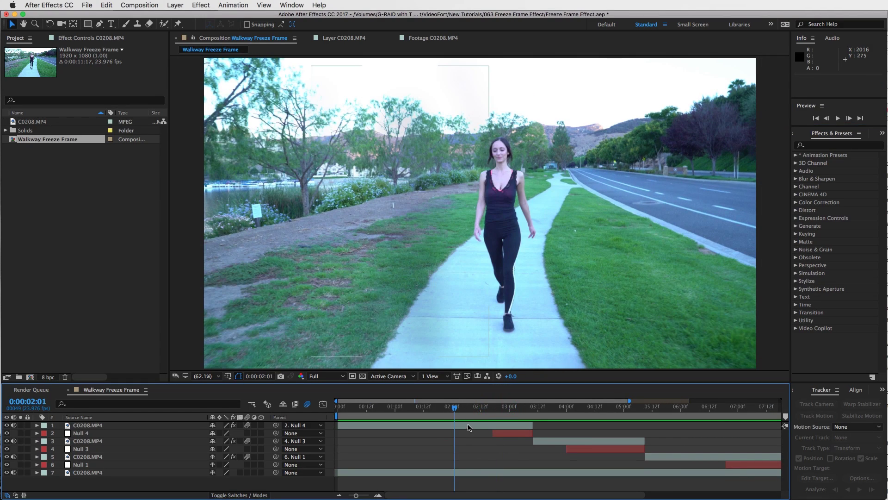
pyautogui.click(468, 426)
pyautogui.click(576, 440)
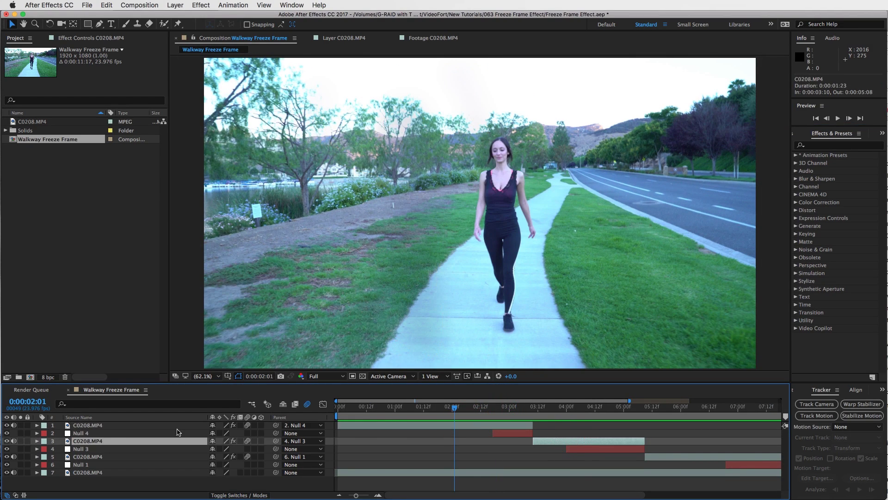
pyautogui.moveTo(493, 408); pyautogui.dragTo(531, 410)
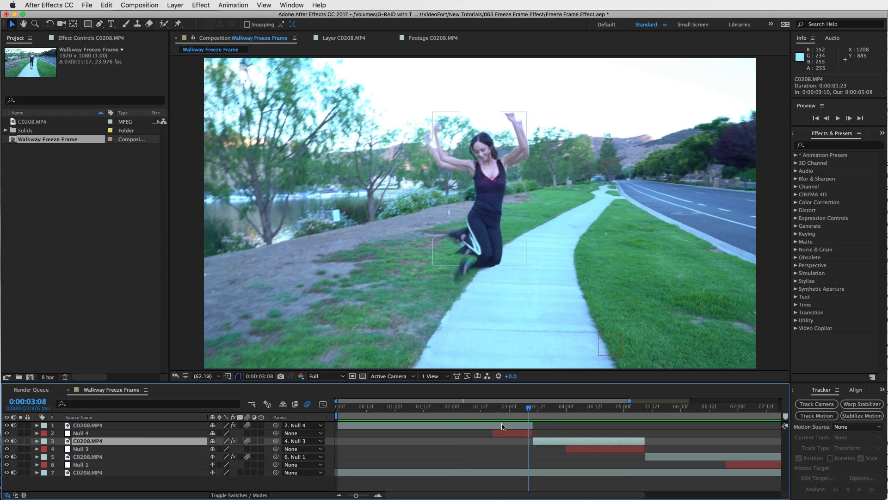
pyautogui.click(502, 425)
pyautogui.click(595, 440)
pyautogui.click(636, 410)
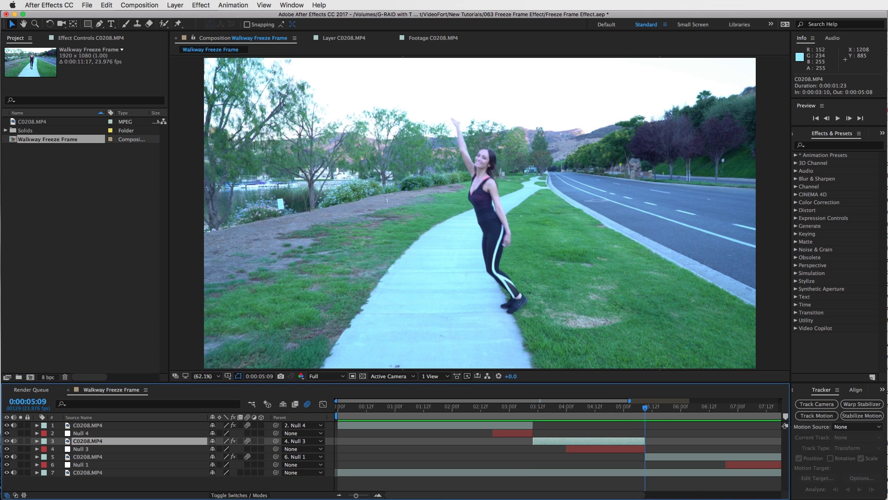
pyautogui.moveTo(354, 496); pyautogui.dragTo(348, 495)
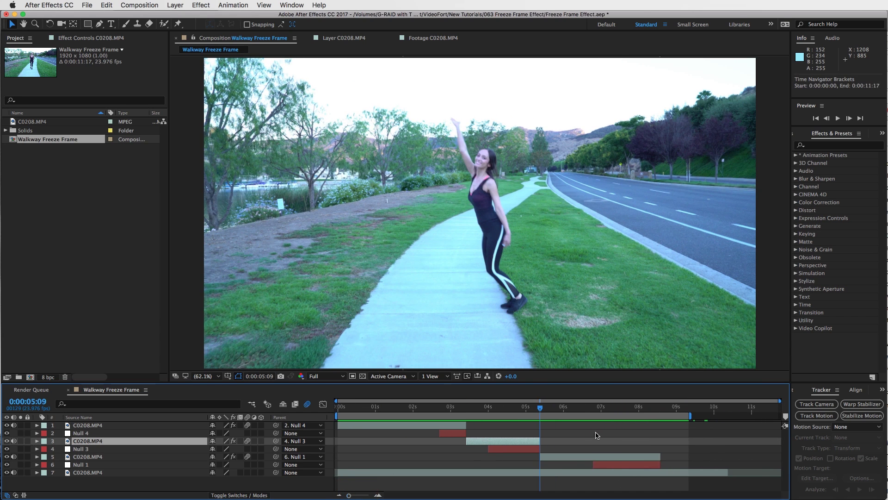
# - Inspect the Null 1, Null 3, Null 4 and top C0208.MP4 layers of the existing comp
pyautogui.click(620, 466)
pyautogui.click(521, 449)
pyautogui.click(445, 434)
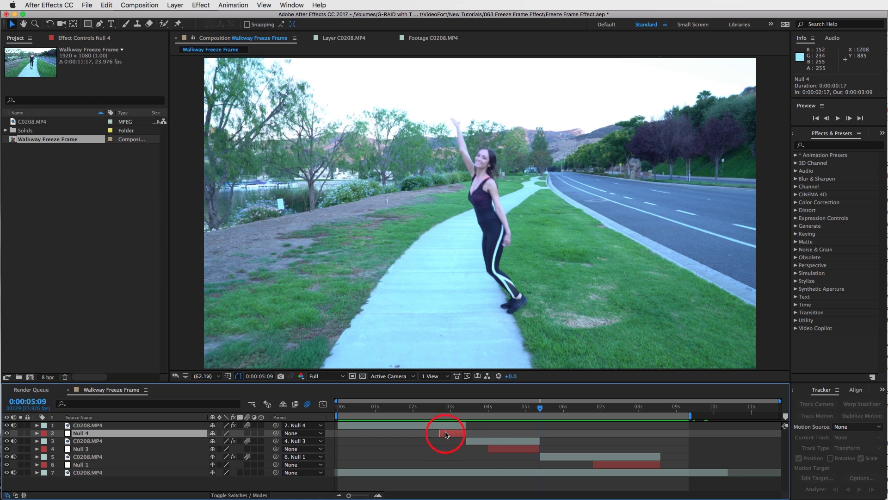
pyautogui.click(514, 448)
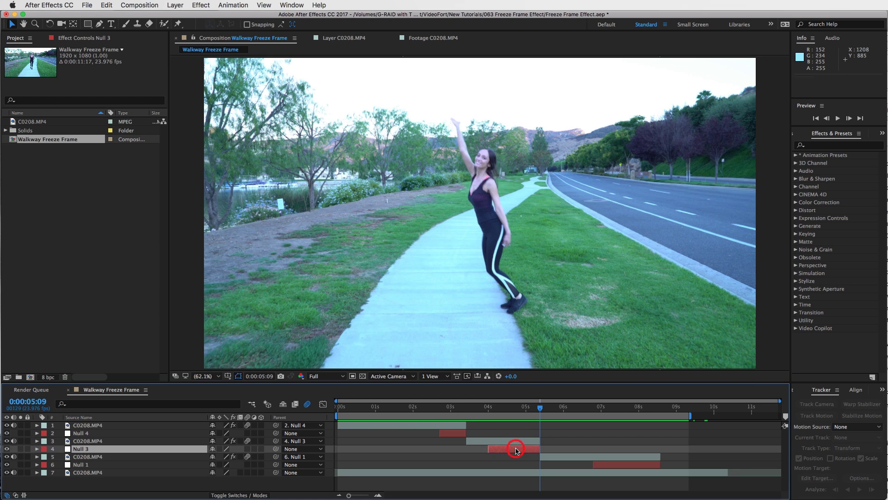
pyautogui.click(101, 425)
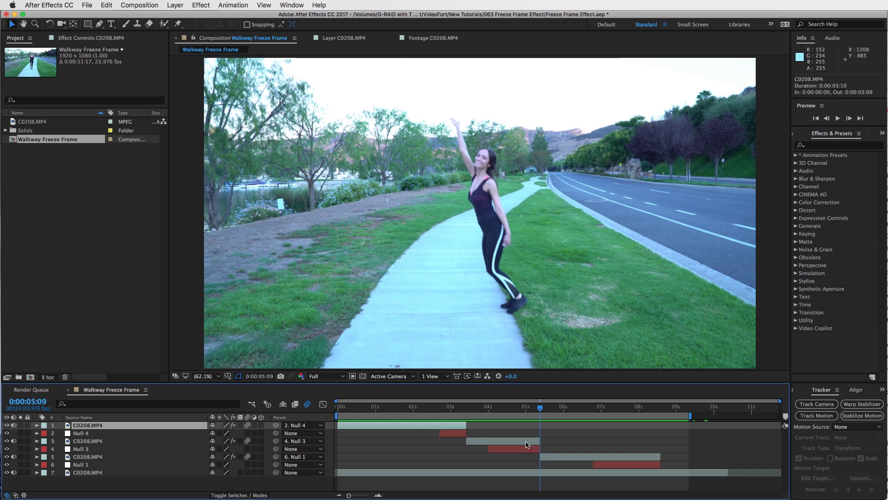
# - Reveal layer 3's mask keyframes between 3:16 and 3:20, then collapse them again
pyautogui.moveTo(537, 405); pyautogui.dragTo(479, 406)
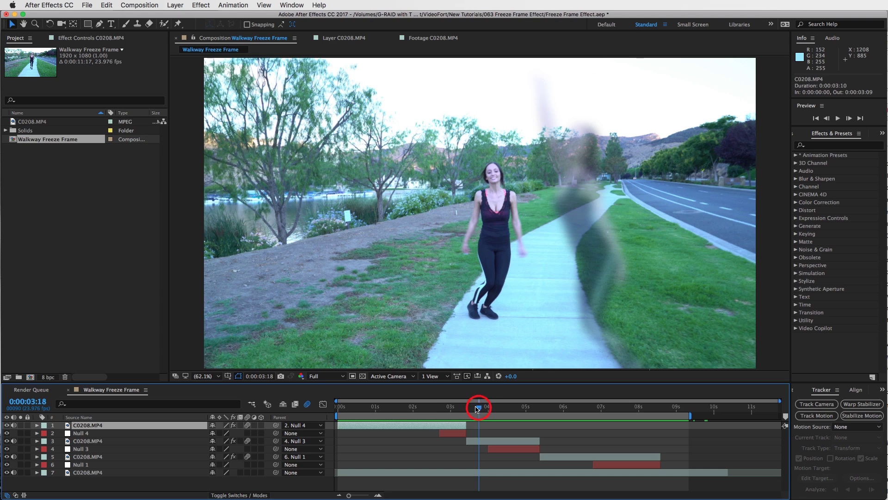
pyautogui.moveTo(476, 409); pyautogui.dragTo(475, 408)
pyautogui.click(481, 442)
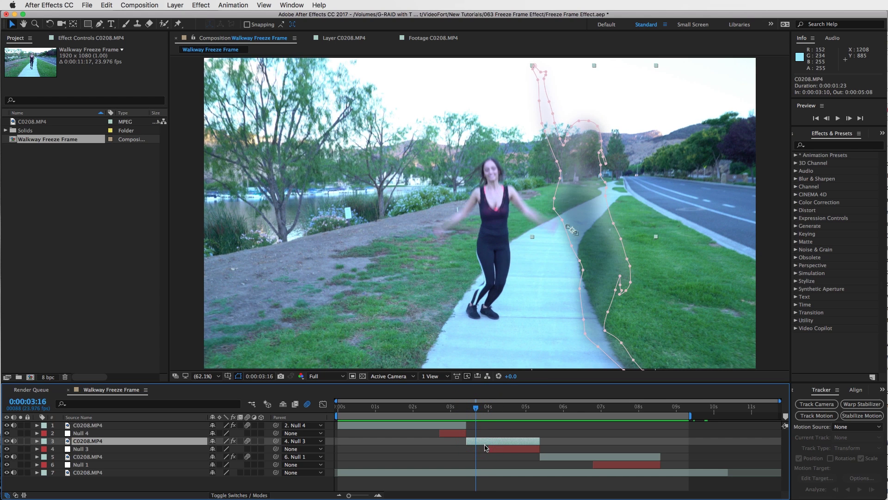
pyautogui.press('u')
pyautogui.scroll(-2, 493, 461)
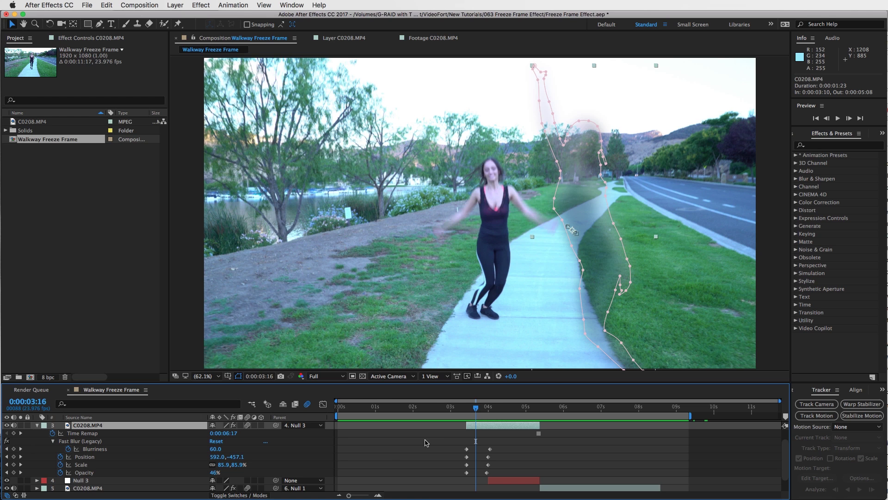
pyautogui.moveTo(476, 407); pyautogui.dragTo(504, 406)
pyautogui.scroll(2, 175, 473)
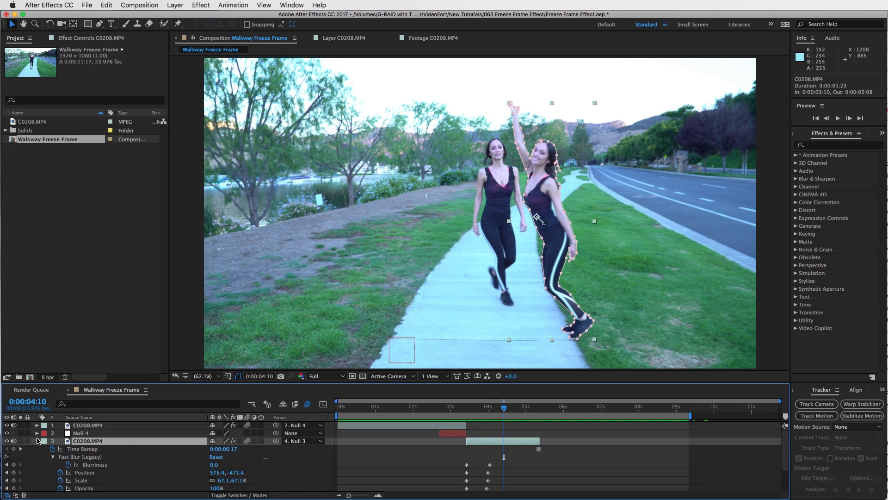
pyautogui.click(37, 441)
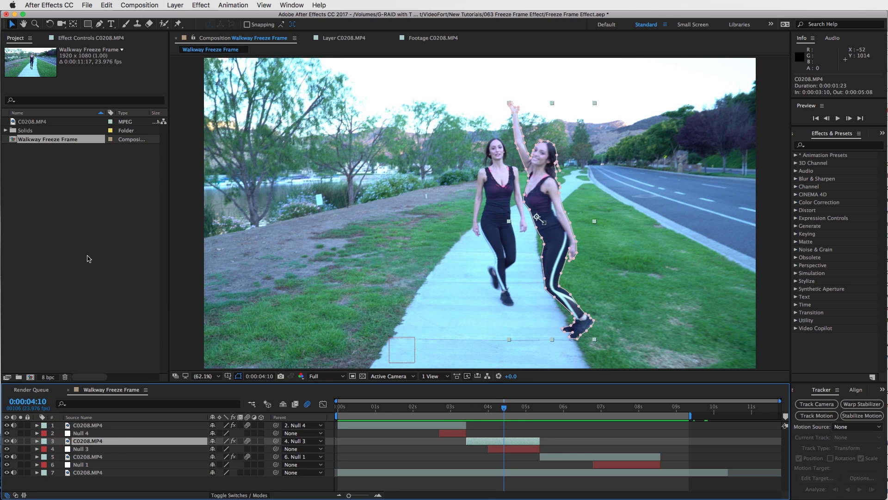
# - Create a new composition named Freeze Frame Comp
pyautogui.click(89, 260)
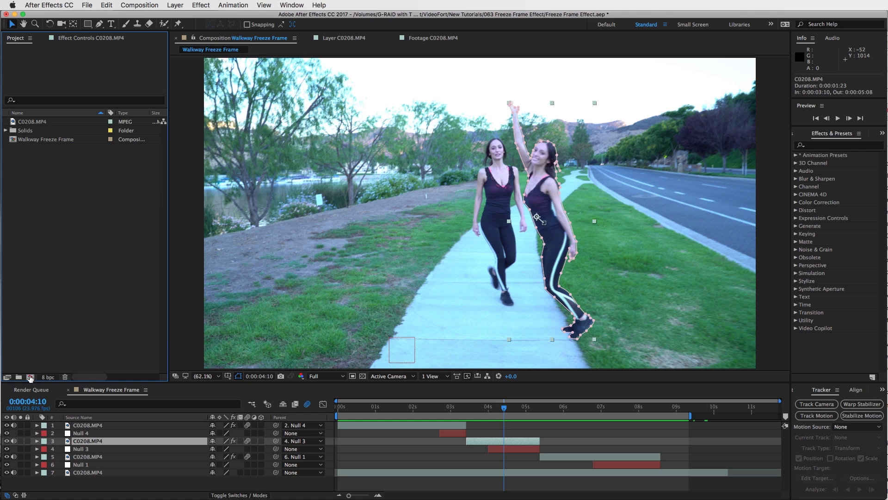
pyautogui.click(30, 378)
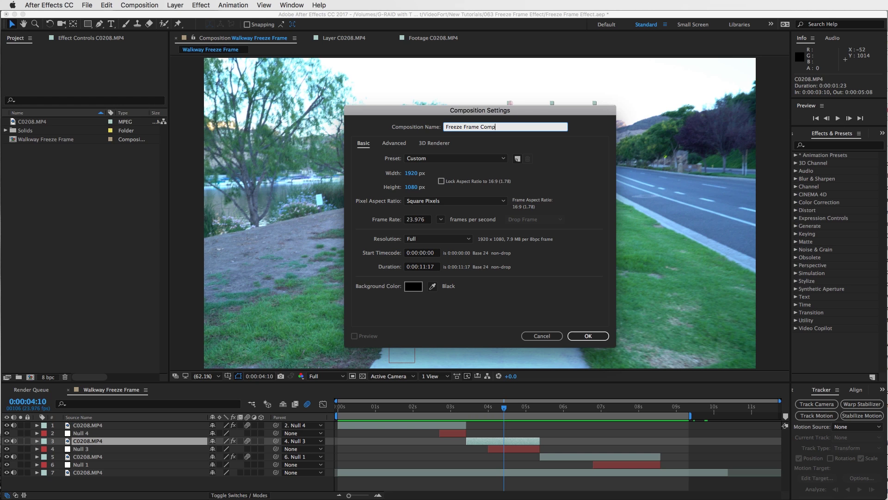
pyautogui.press('Return')
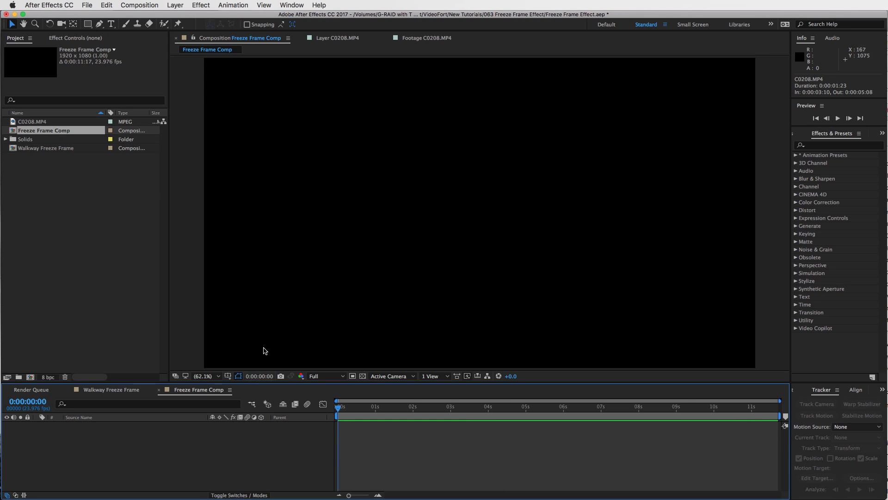
# - Add C0208.MP4 to Freeze Frame Comp and set its Scale to 50%
pyautogui.moveTo(39, 121); pyautogui.dragTo(169, 436)
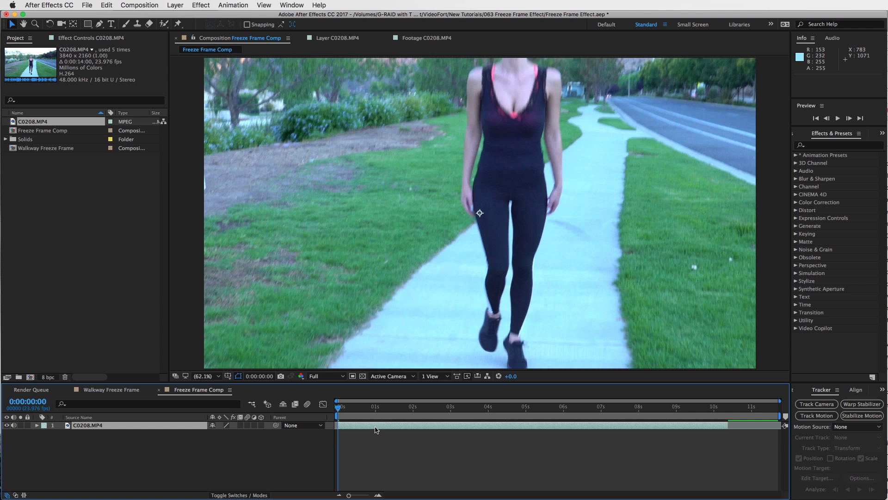
pyautogui.click(375, 424)
pyautogui.press('s')
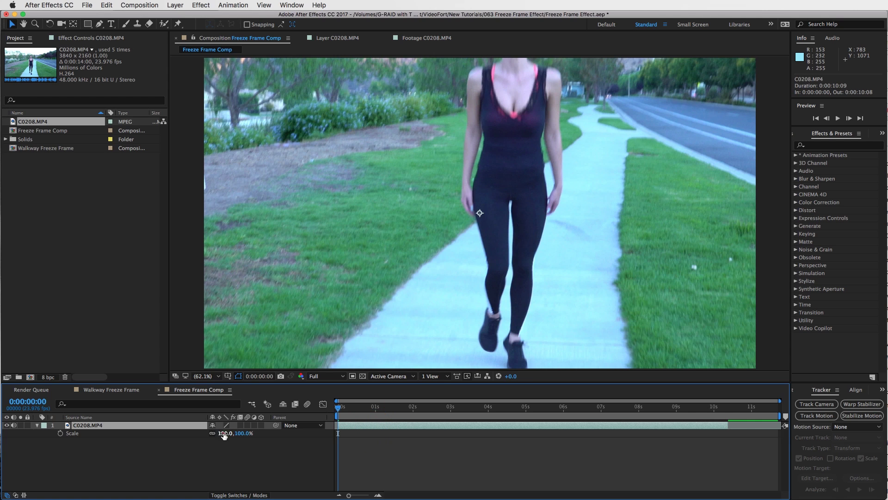
pyautogui.click(223, 433)
pyautogui.write('50')
pyautogui.press('Return')
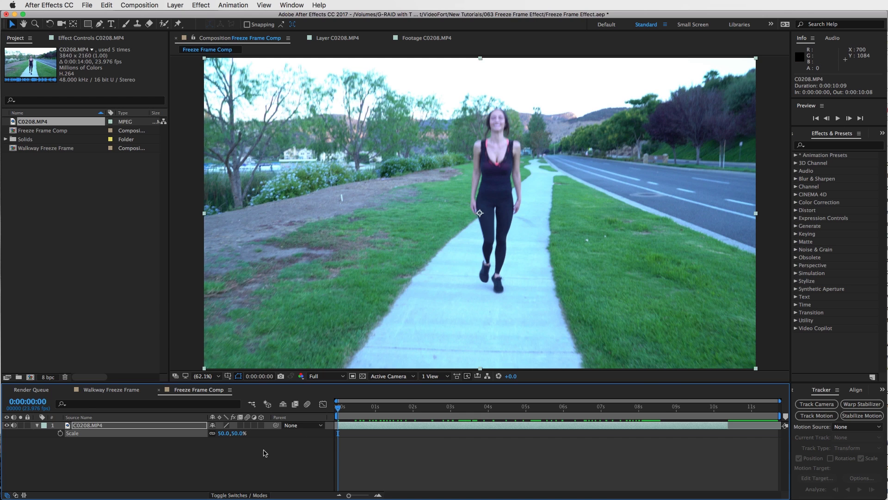
pyautogui.click(395, 443)
pyautogui.moveTo(356, 411); pyautogui.dragTo(465, 415)
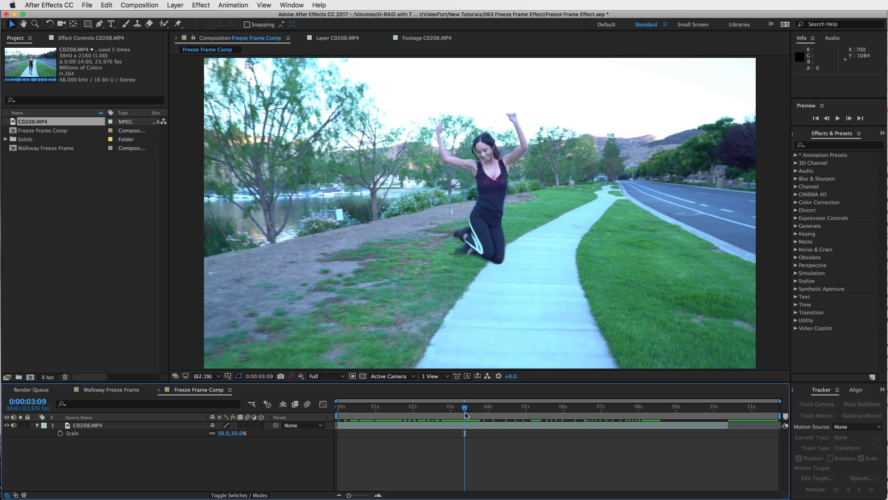
# - Duplicate the C0208.MP4 layer, freeze the top copy, and trim it to end at 3:09
pyautogui.click(470, 428)
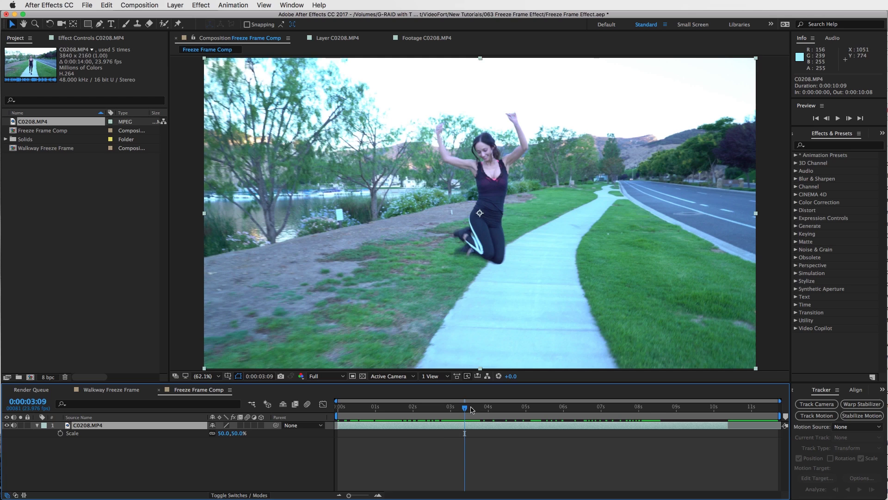
pyautogui.click(465, 426)
pyautogui.press('super+d')
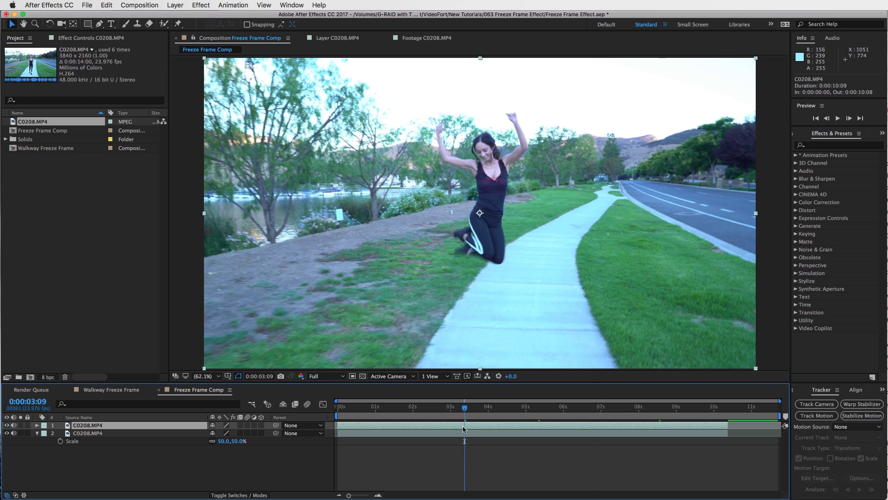
pyautogui.rightClick(473, 426)
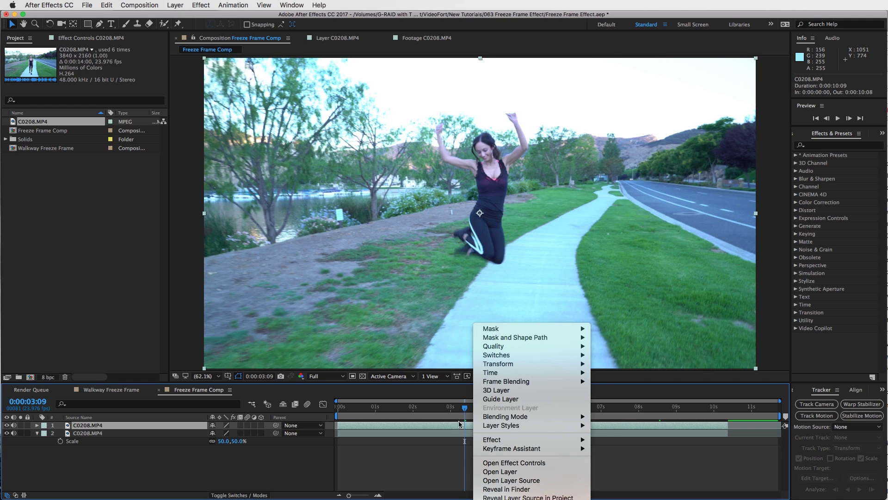
pyautogui.moveTo(495, 373)
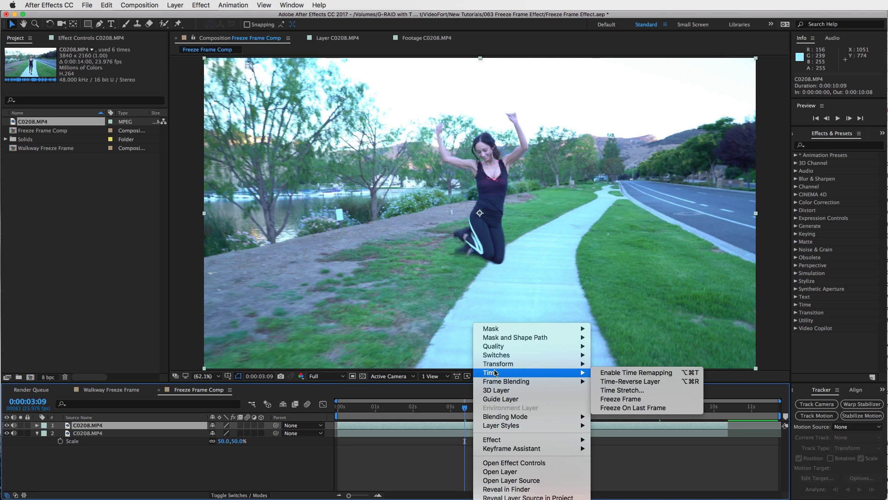
pyautogui.click(629, 402)
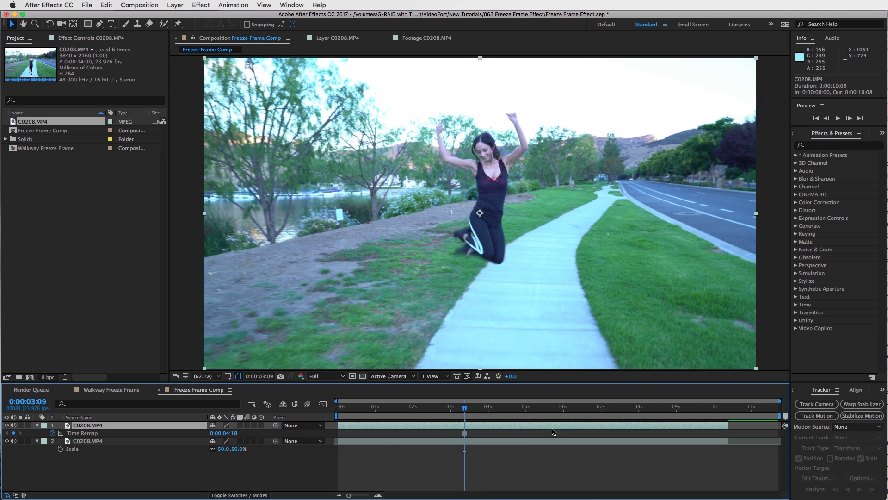
pyautogui.moveTo(728, 425); pyautogui.dragTo(466, 425)
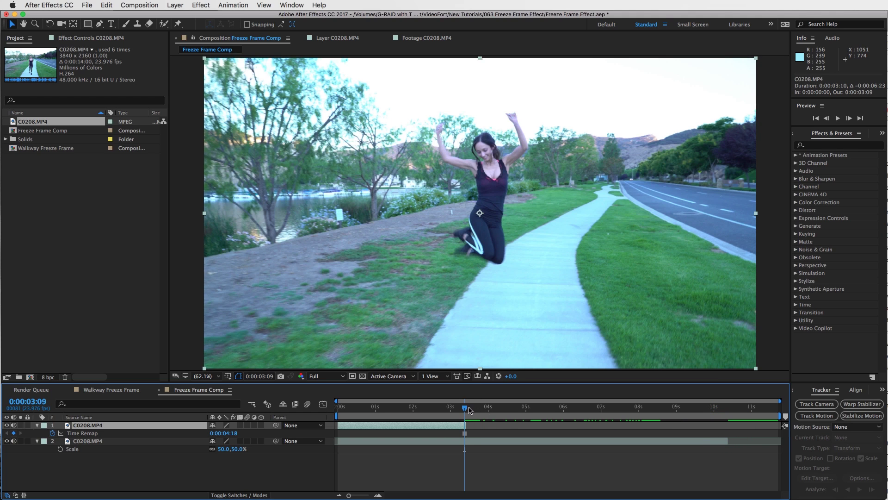
# - Step past 3:09 frame by frame to confirm the walk continues underneath
pyautogui.moveTo(467, 408); pyautogui.dragTo(539, 411)
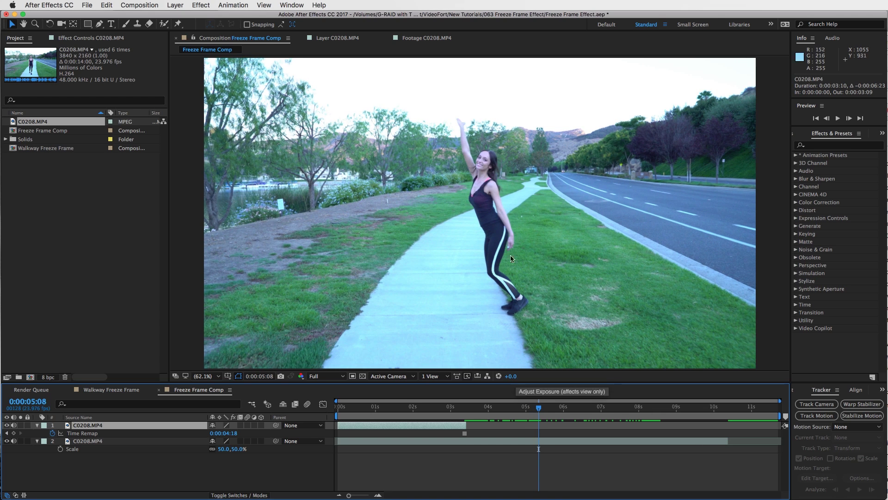
pyautogui.press('pageup')
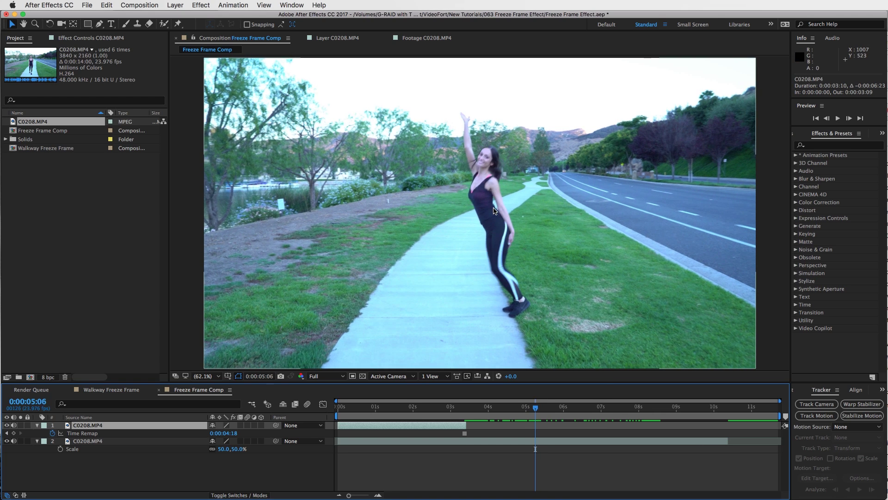
pyautogui.press('pagedown')
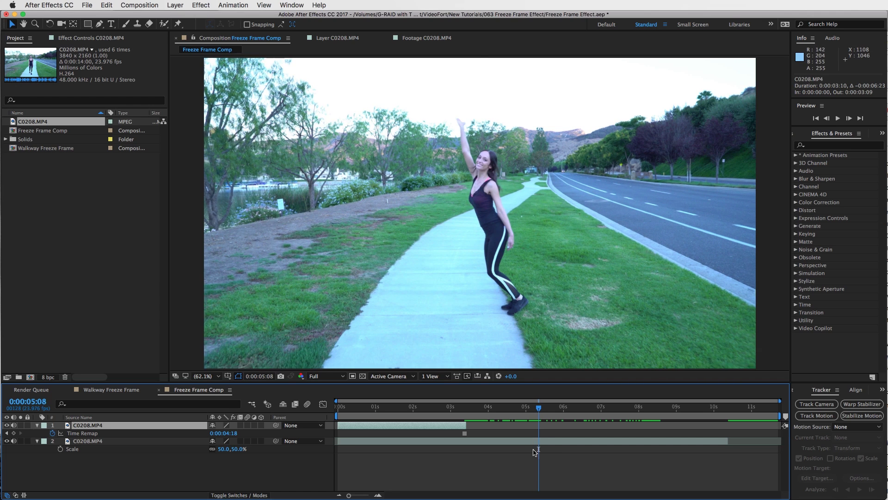
# - Duplicate the clip and freeze the copy on the arm-raised pose, ending at 0:00:05:08
pyautogui.click(537, 442)
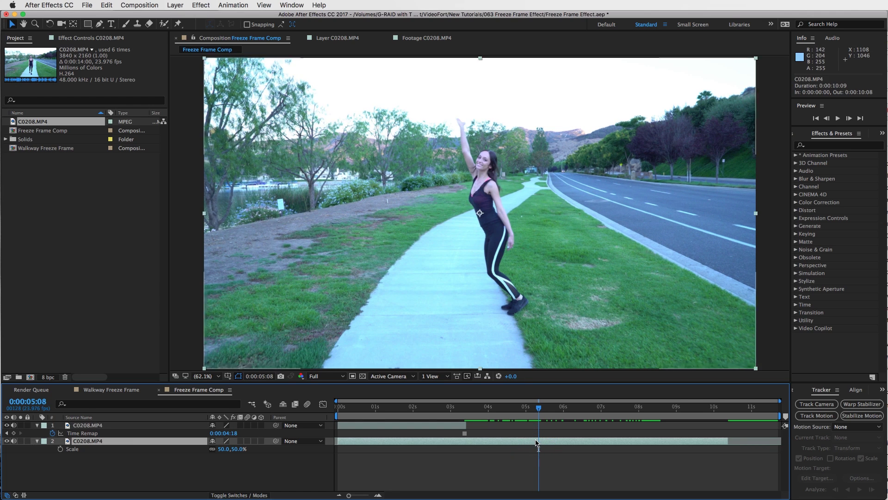
pyautogui.press('super+d')
pyautogui.rightClick(542, 442)
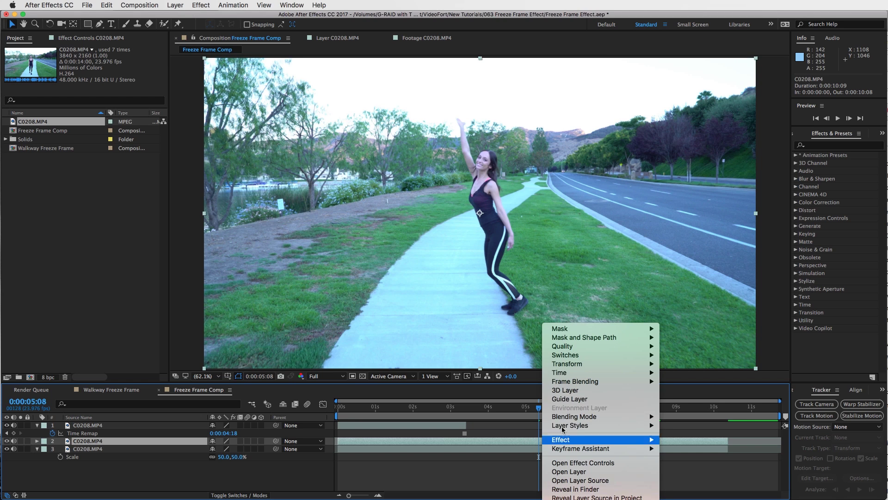
pyautogui.moveTo(600, 372)
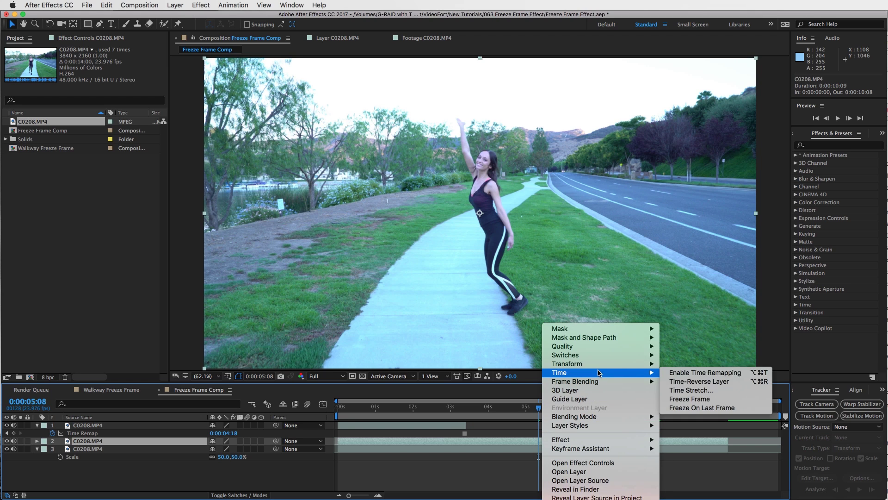
pyautogui.click(694, 399)
pyautogui.moveTo(728, 445); pyautogui.dragTo(543, 443)
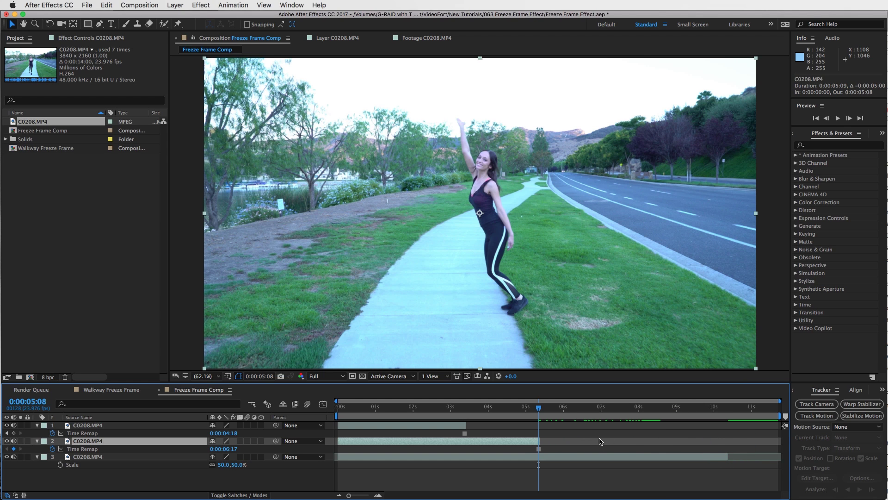
# - Add another frozen copy holding the mid-air jump, trimmed to end at 0:00:08:13
pyautogui.moveTo(538, 411); pyautogui.dragTo(660, 416)
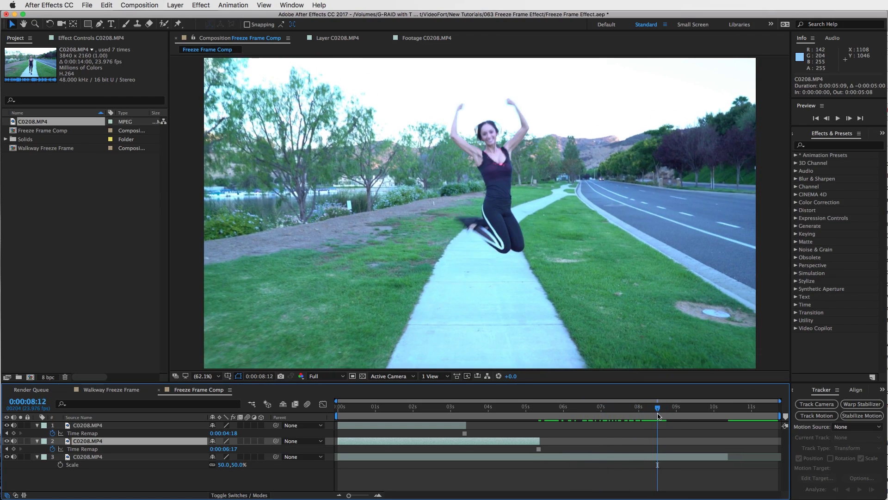
pyautogui.press('pagedown')
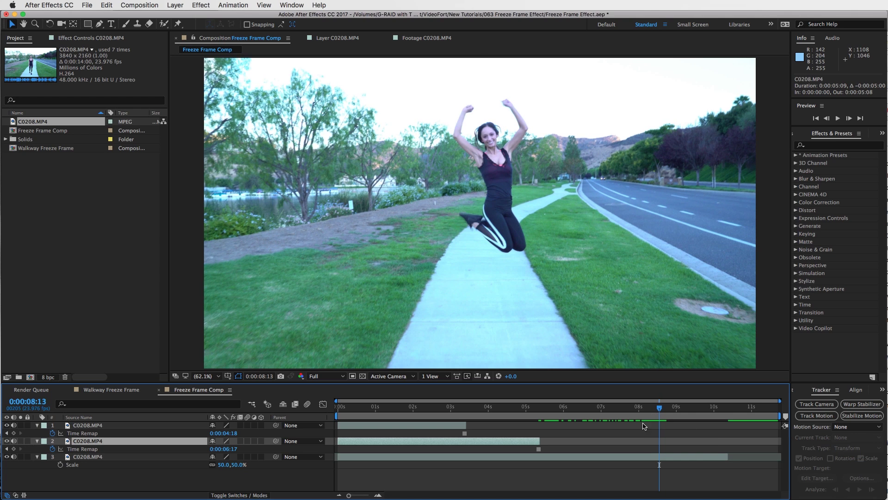
pyautogui.click(655, 454)
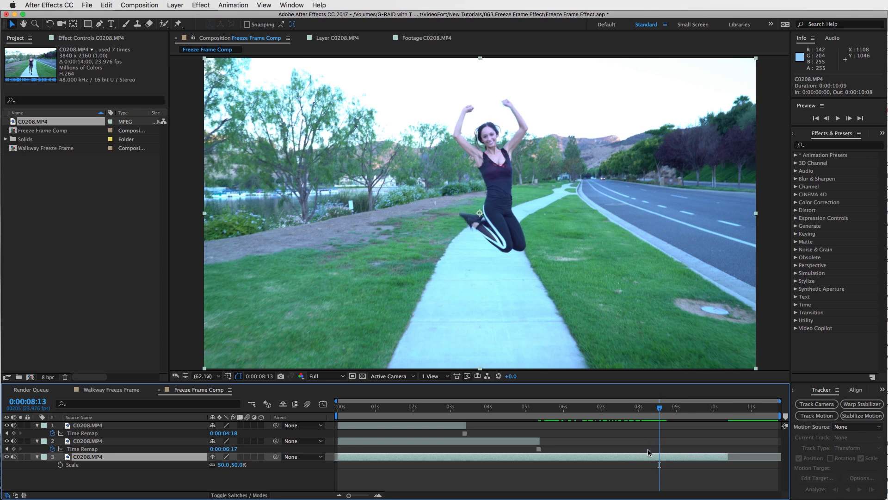
pyautogui.press('super+d')
pyautogui.rightClick(675, 457)
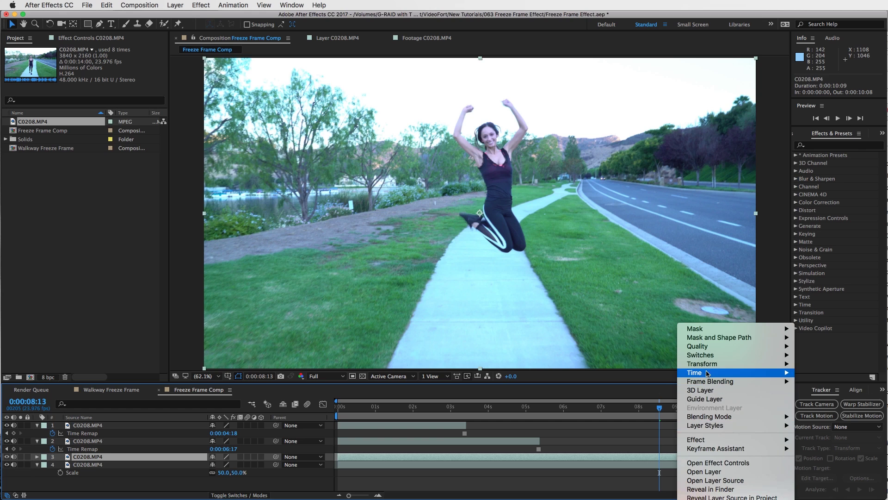
pyautogui.moveTo(707, 373)
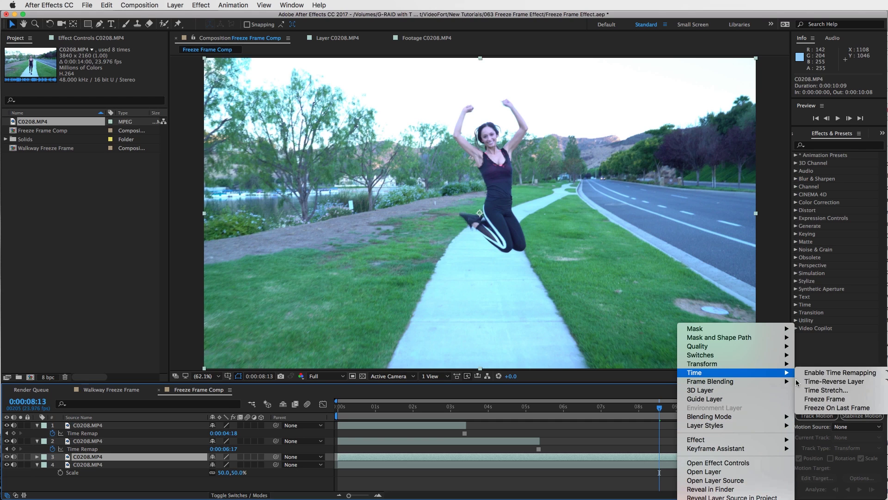
pyautogui.click(825, 400)
pyautogui.moveTo(725, 457); pyautogui.dragTo(658, 461)
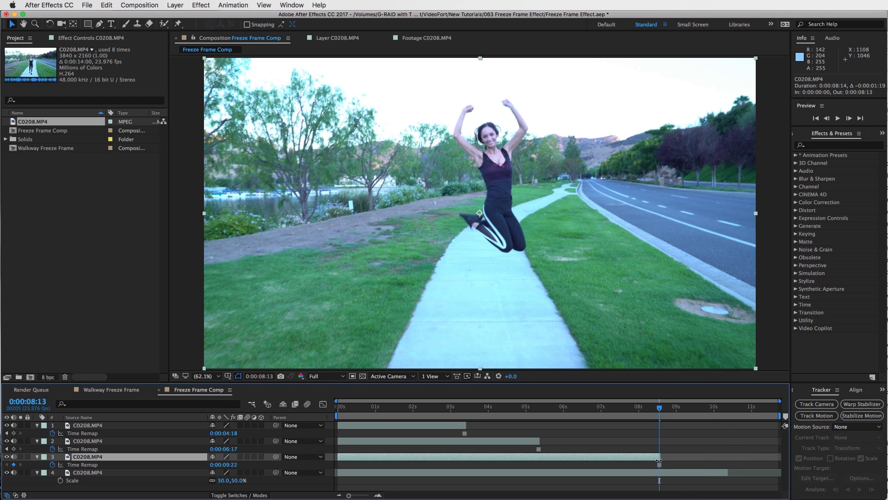
pyautogui.click(660, 407)
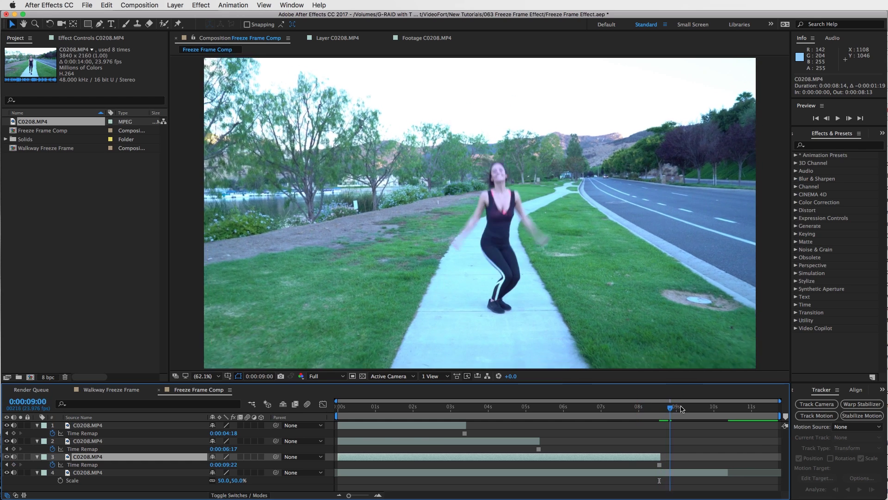
pyautogui.moveTo(653, 411); pyautogui.dragTo(495, 410)
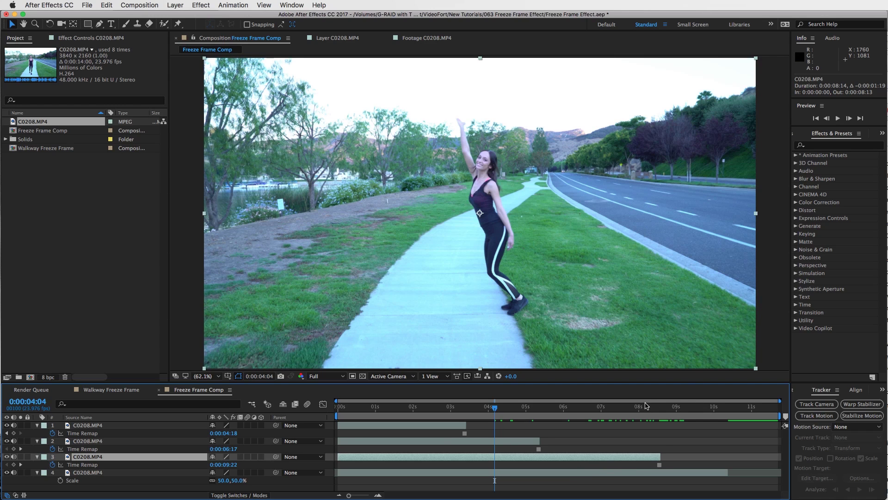
# - At 0:00:08:13, select the frozen jump layer with the Pen tool and zoom in
pyautogui.click(646, 407)
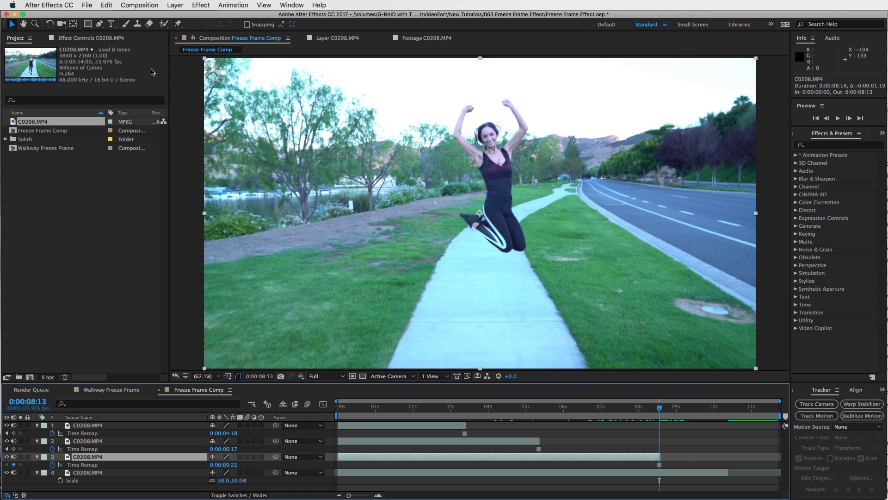
pyautogui.click(98, 24)
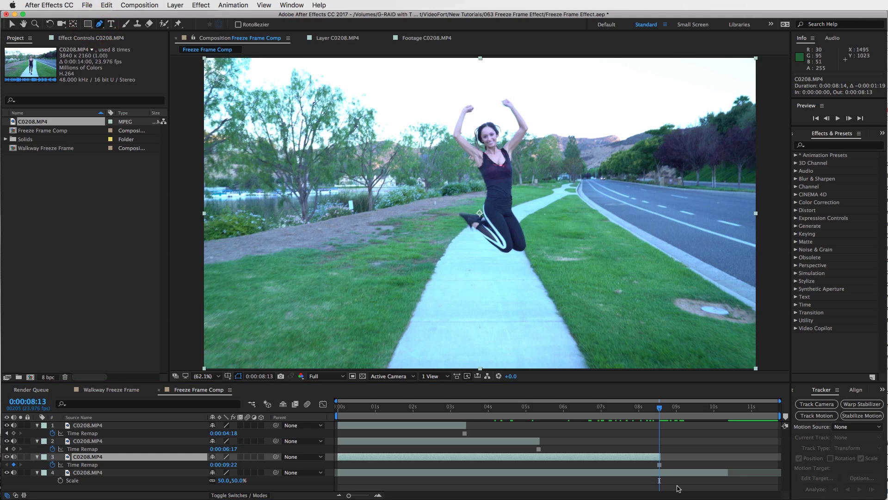
pyautogui.click(650, 458)
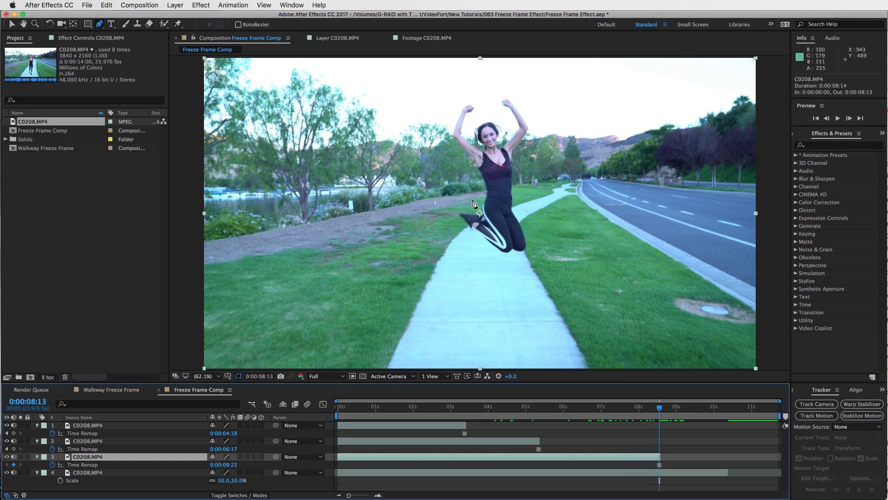
pyautogui.scroll(4, 500, 237)
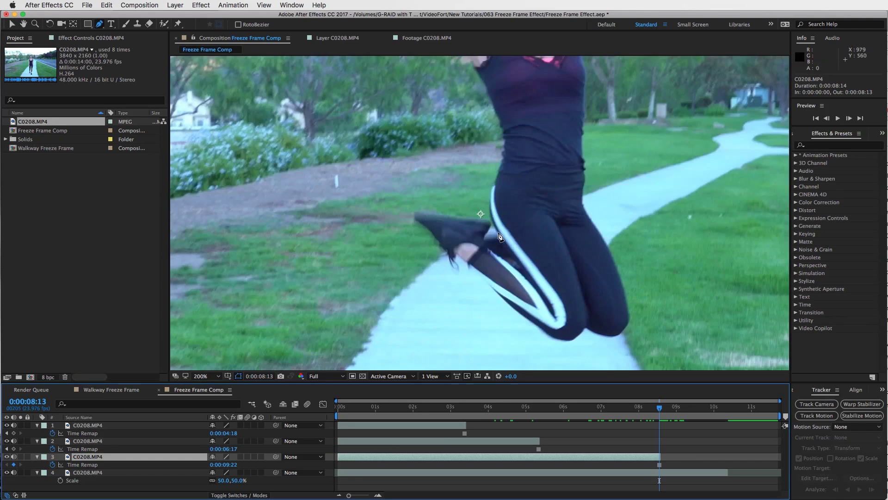
pyautogui.scroll(-3, 533, 262)
# - Trace Mask 1 around the woman's legs and body, then return to the Selection tool
pyautogui.click(473, 227)
pyautogui.click(524, 266)
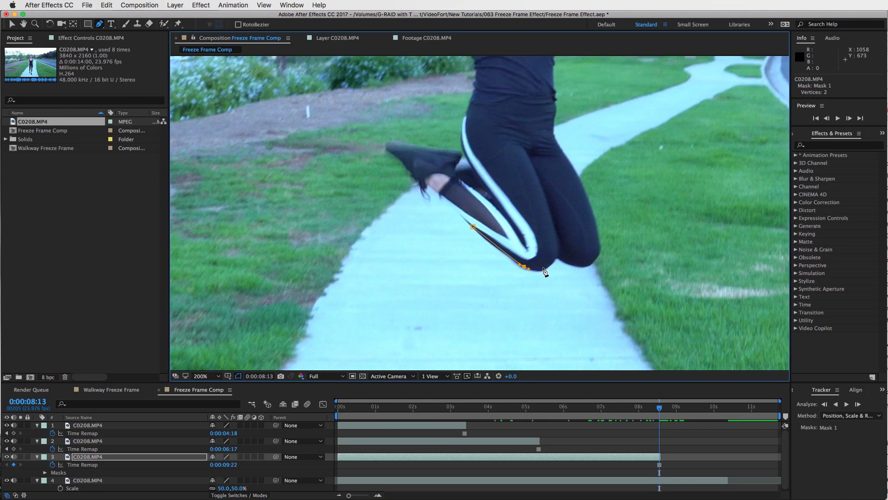
pyautogui.click(544, 268)
pyautogui.click(558, 256)
pyautogui.moveTo(585, 265); pyautogui.dragTo(599, 241)
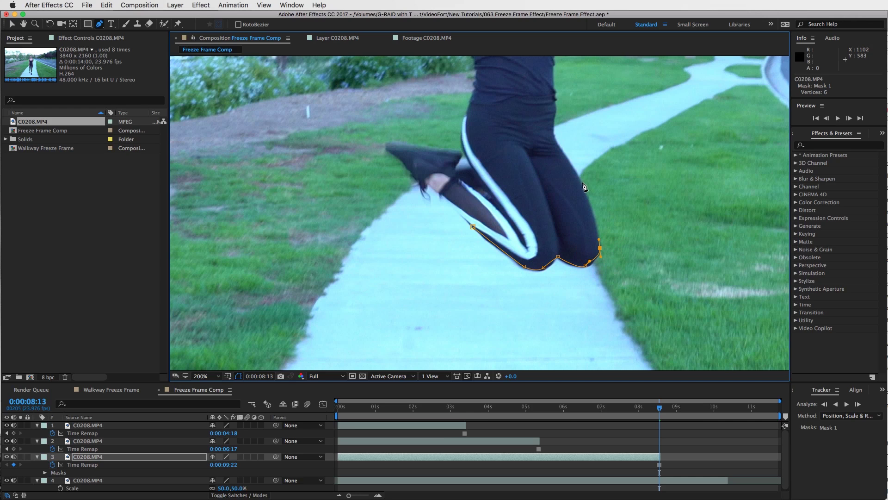
pyautogui.moveTo(582, 180); pyautogui.dragTo(576, 171)
pyautogui.moveTo(553, 132); pyautogui.dragTo(550, 207)
pyautogui.moveTo(554, 156); pyautogui.dragTo(551, 119)
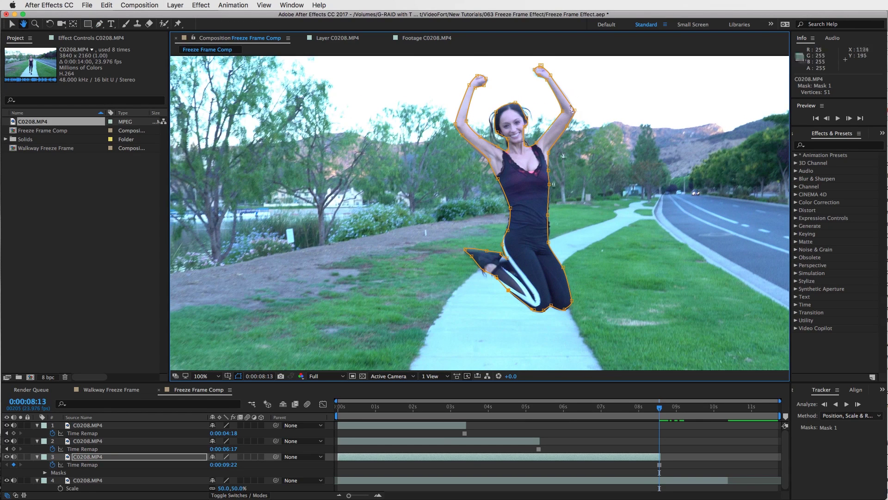
pyautogui.scroll(-2, 546, 226)
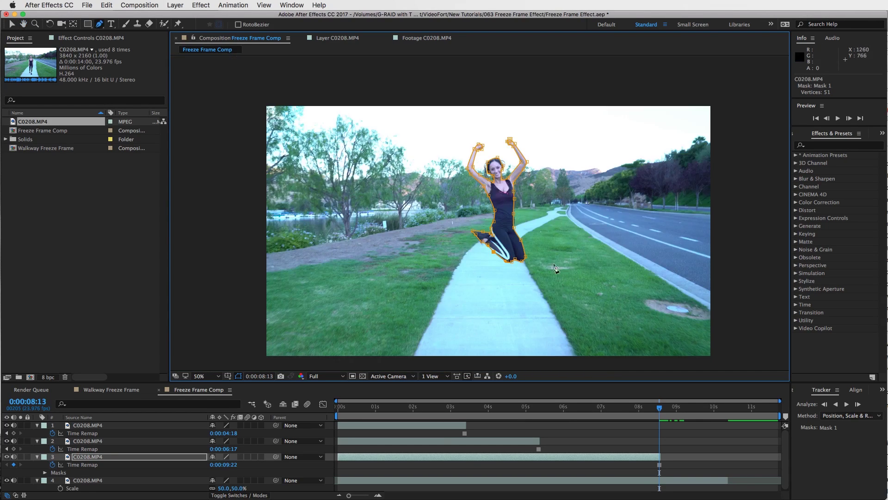
pyautogui.press('v')
pyautogui.moveTo(660, 410)
pyautogui.mouseDown()
pyautogui.moveTo(620, 414)
pyautogui.moveTo(663, 415)
pyautogui.mouseUp()
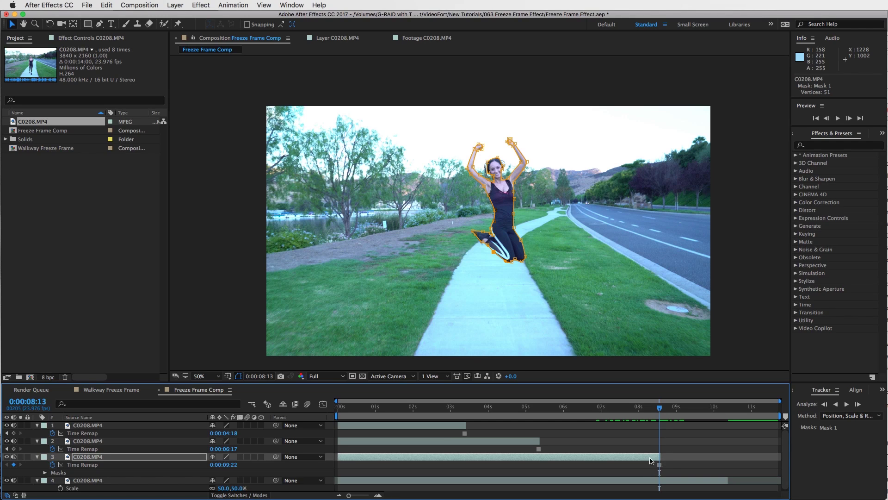
pyautogui.click(672, 483)
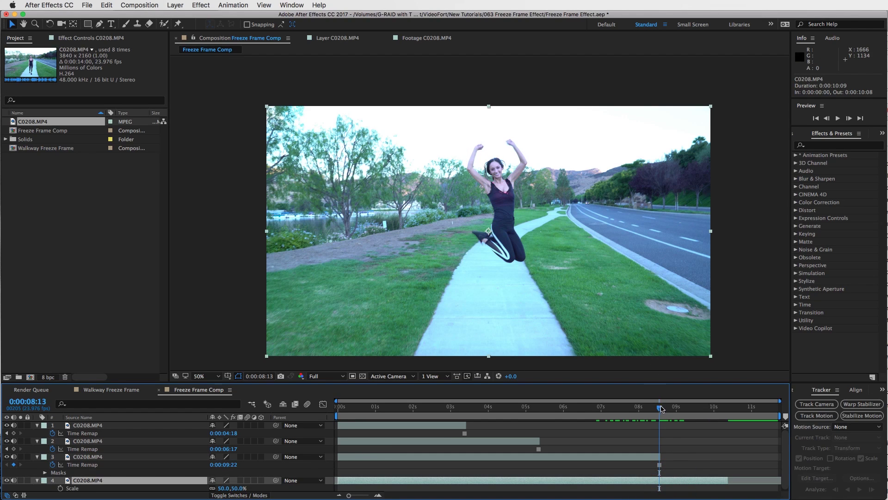
pyautogui.moveTo(660, 409); pyautogui.dragTo(649, 410)
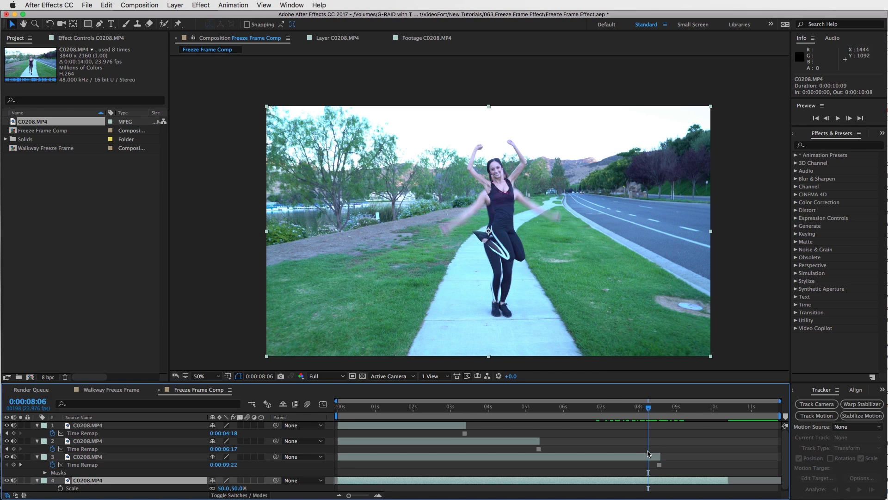
pyautogui.moveTo(648, 408); pyautogui.dragTo(659, 406)
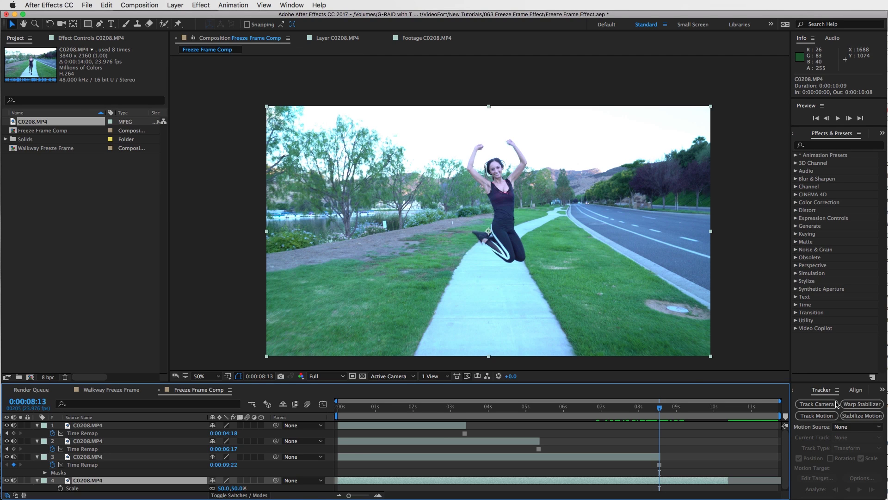
pyautogui.click(291, 5)
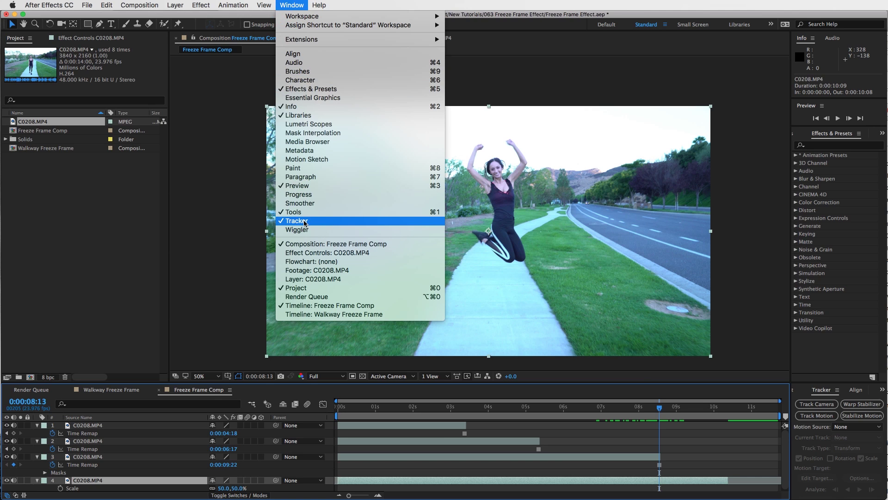
pyautogui.click(681, 430)
pyautogui.click(675, 478)
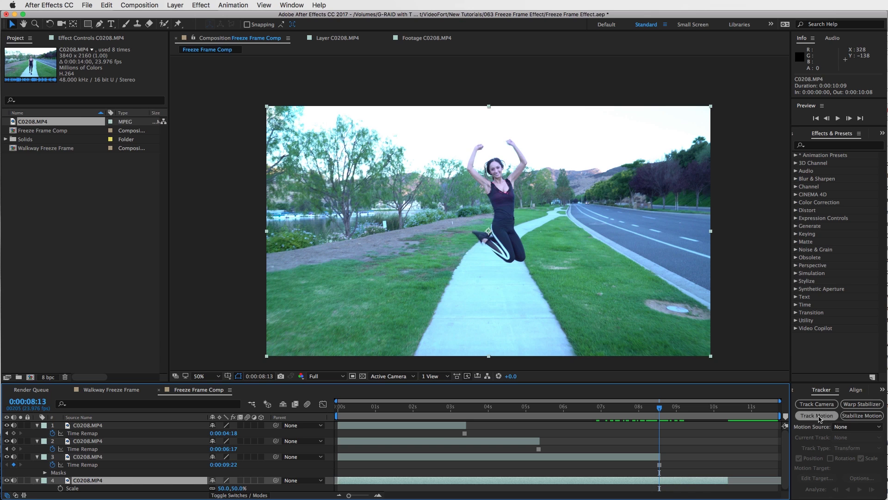
# - Start Track Motion on the bottom clip and place Track Point 1 on the sidewalk edge
pyautogui.click(817, 415)
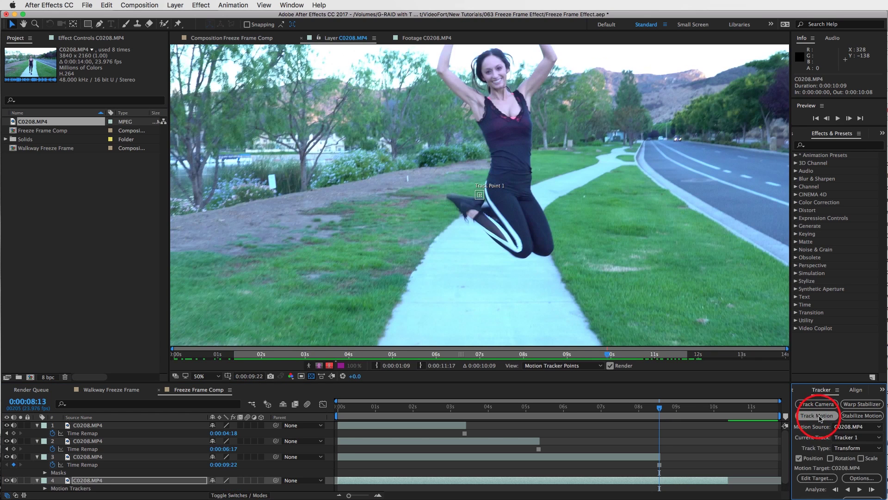
pyautogui.click(484, 198)
pyautogui.moveTo(492, 207); pyautogui.dragTo(639, 139)
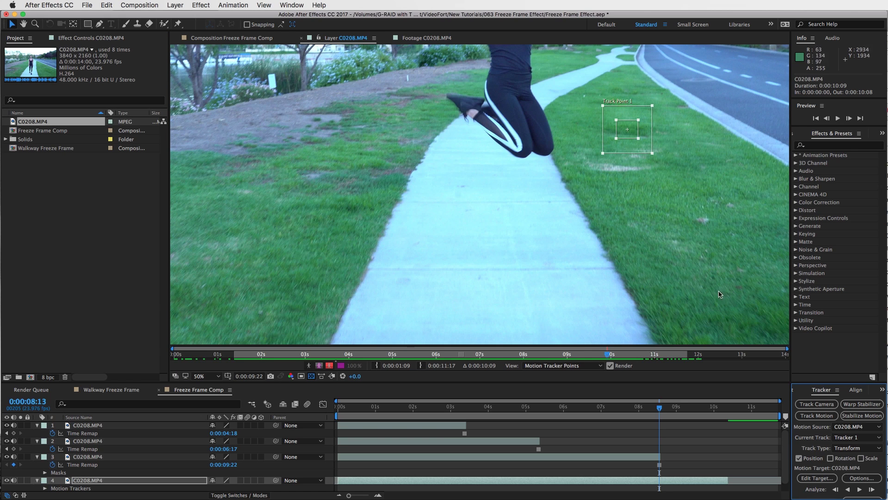
pyautogui.moveTo(645, 132); pyautogui.dragTo(631, 271)
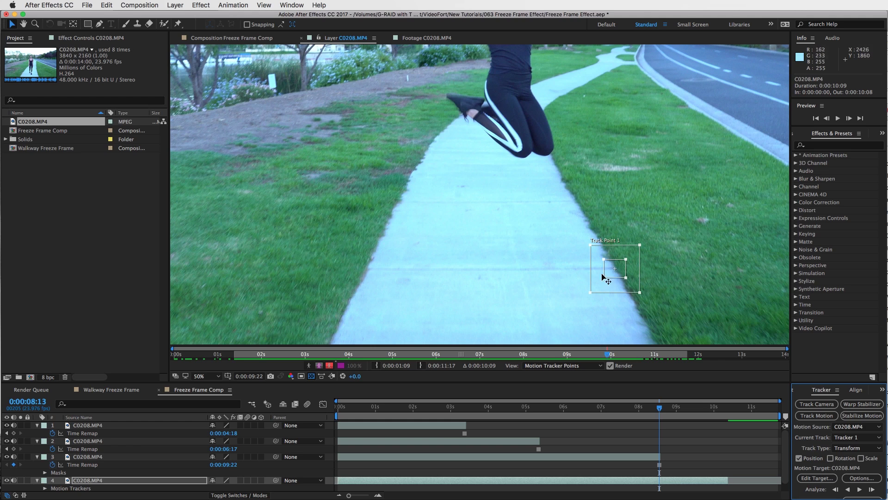
pyautogui.moveTo(625, 277); pyautogui.dragTo(647, 292)
pyautogui.click(625, 278)
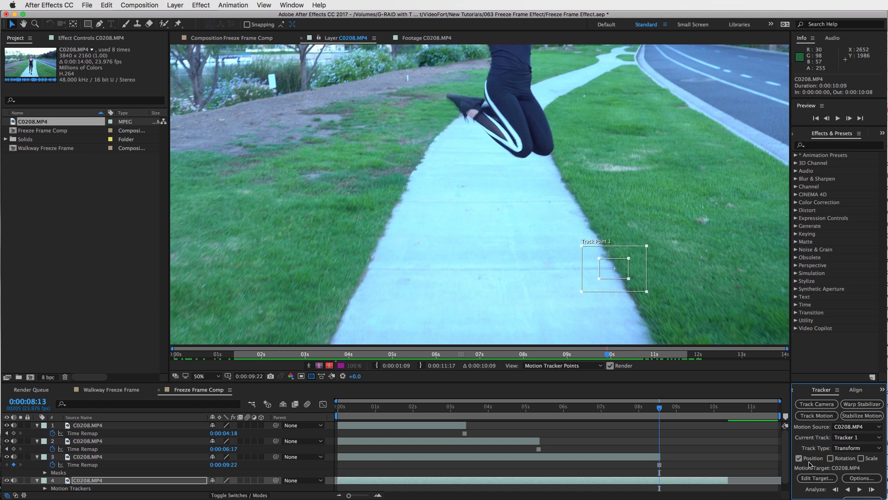
# - Enable Scale tracking and place Track Point 2 on the sidewalk's left edge
pyautogui.click(861, 458)
pyautogui.moveTo(489, 197); pyautogui.dragTo(388, 269)
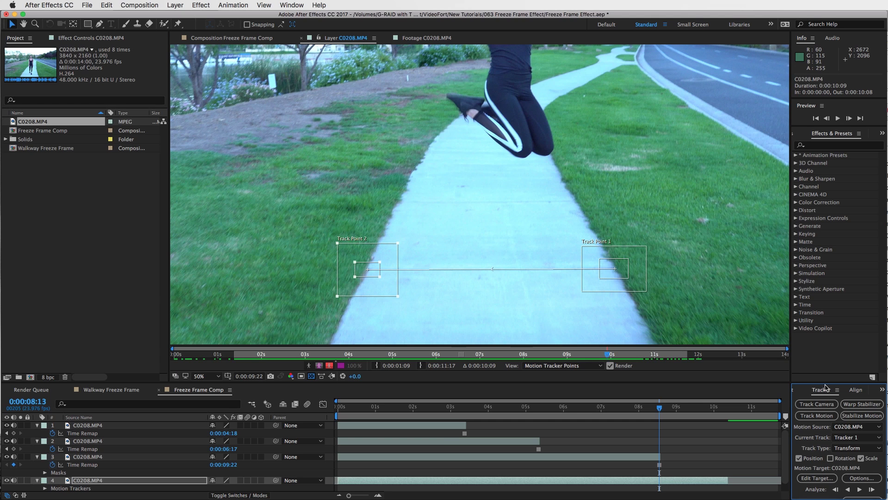
pyautogui.moveTo(824, 383); pyautogui.dragTo(823, 358)
# - Analyze both track points backward one frame at a time to 7:16, then zoom the viewer out
pyautogui.click(835, 465)
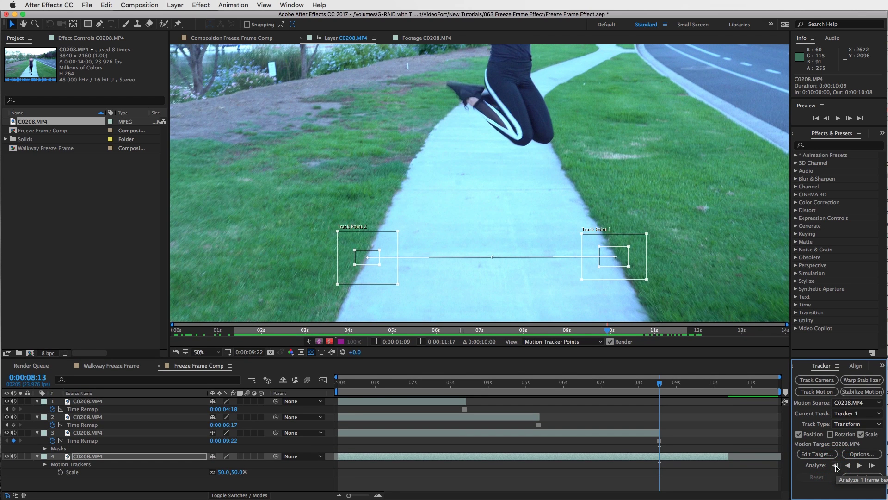
pyautogui.click(835, 466)
pyautogui.click(836, 465)
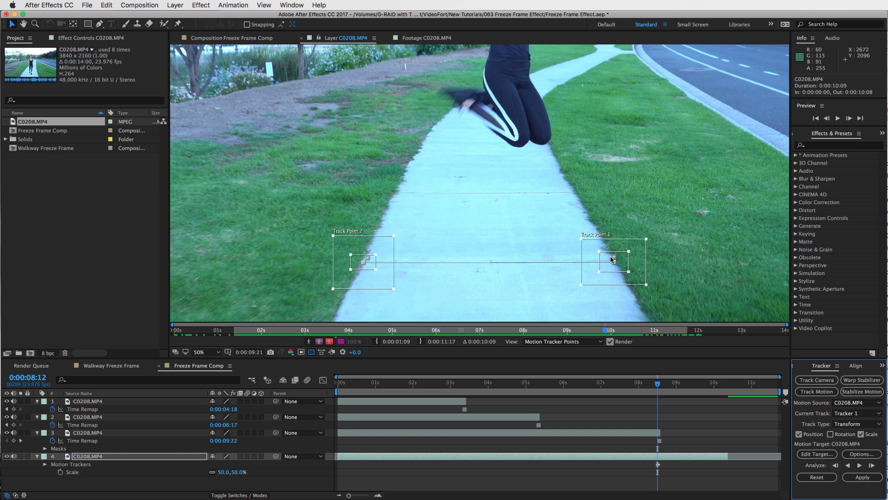
pyautogui.click(835, 465)
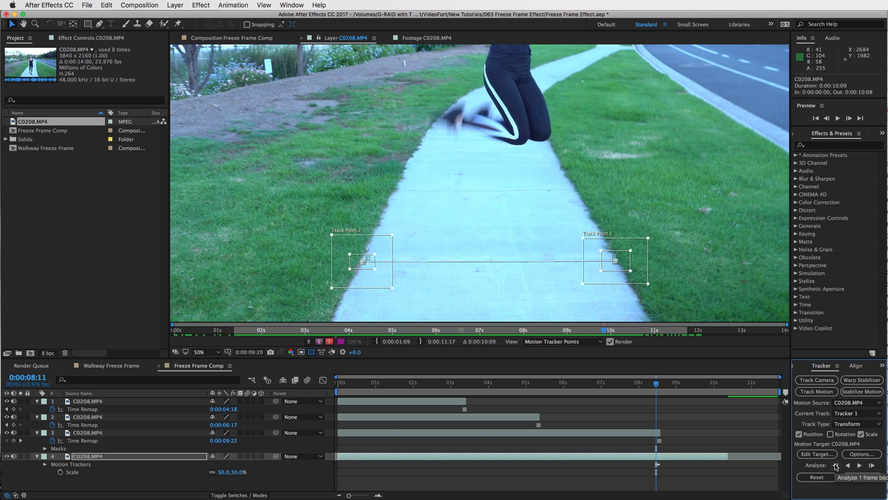
pyautogui.click(835, 465)
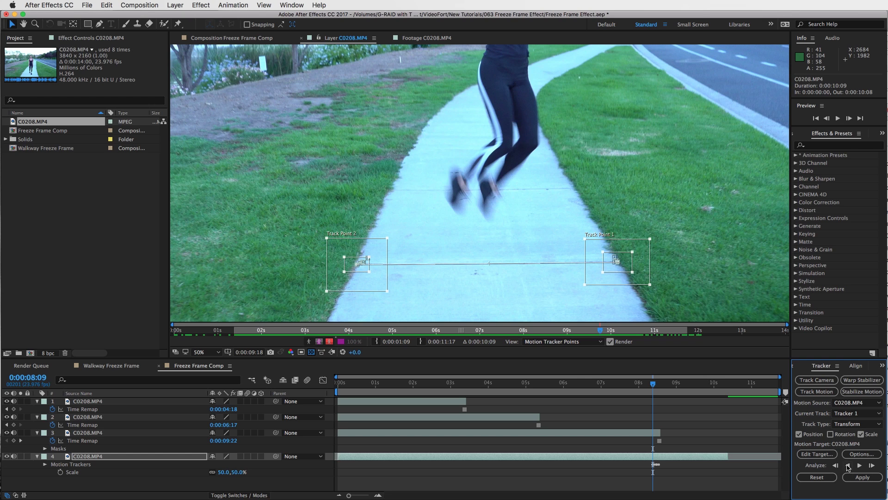
pyautogui.click(836, 466)
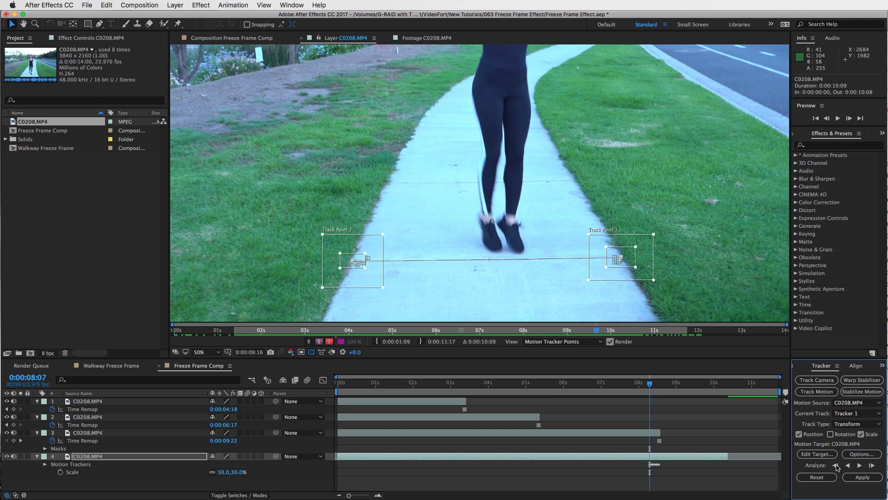
pyautogui.click(836, 465)
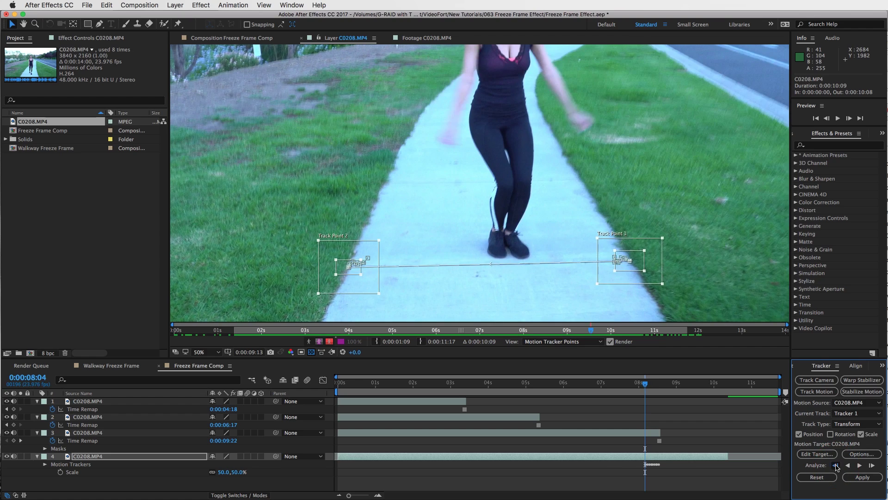
pyautogui.click(835, 465)
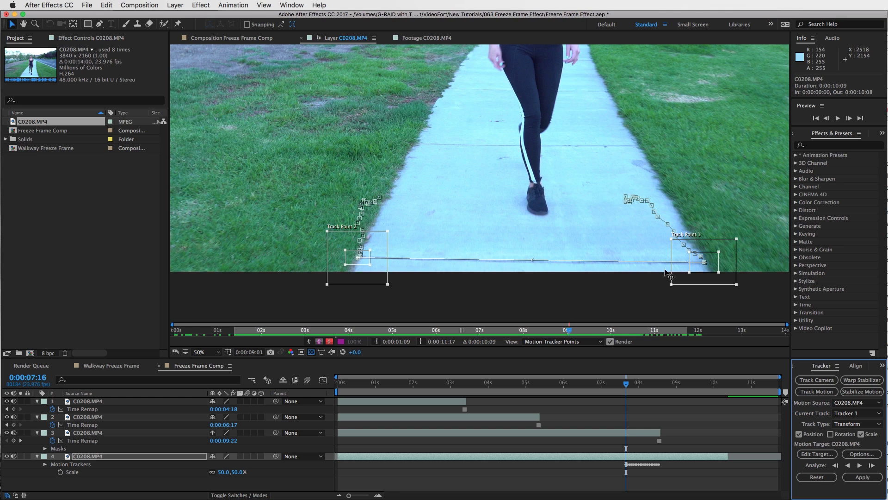
pyautogui.press(',')
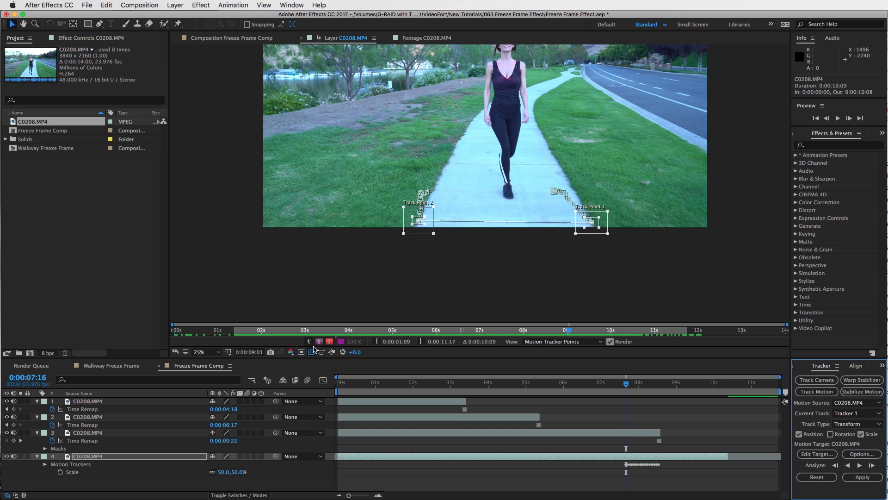
pyautogui.click(199, 352)
# - Fit the footage to the viewer and add a new Null Object layer, Null 5
pyautogui.click(208, 369)
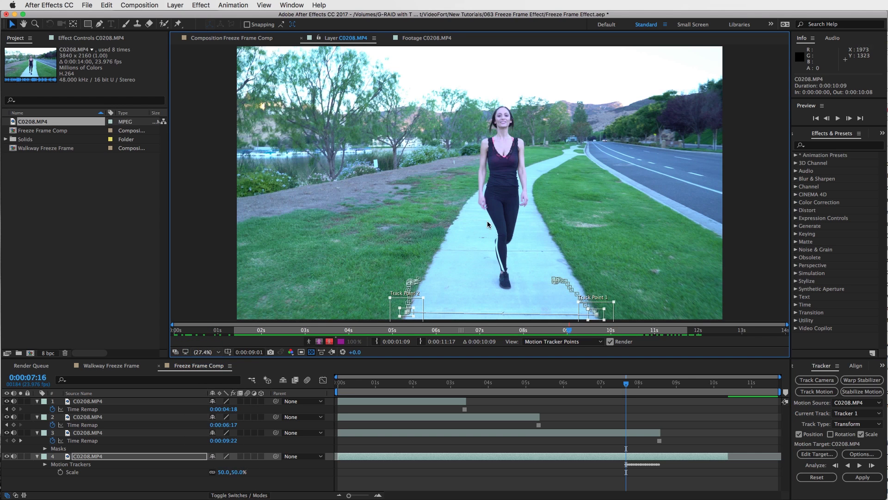
pyautogui.click(176, 4)
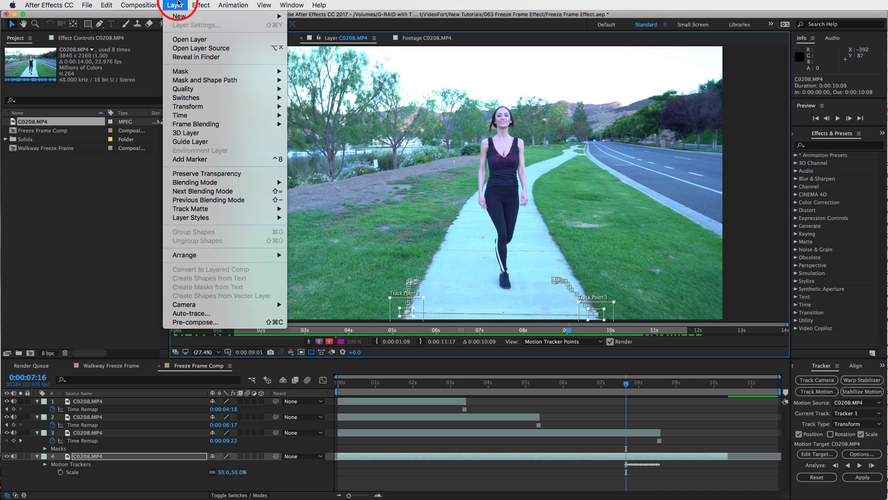
pyautogui.moveTo(185, 16)
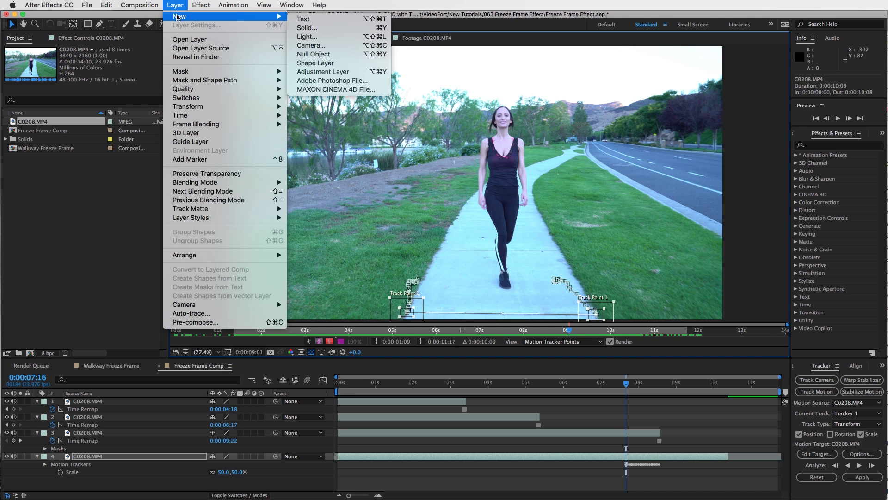
pyautogui.click(355, 57)
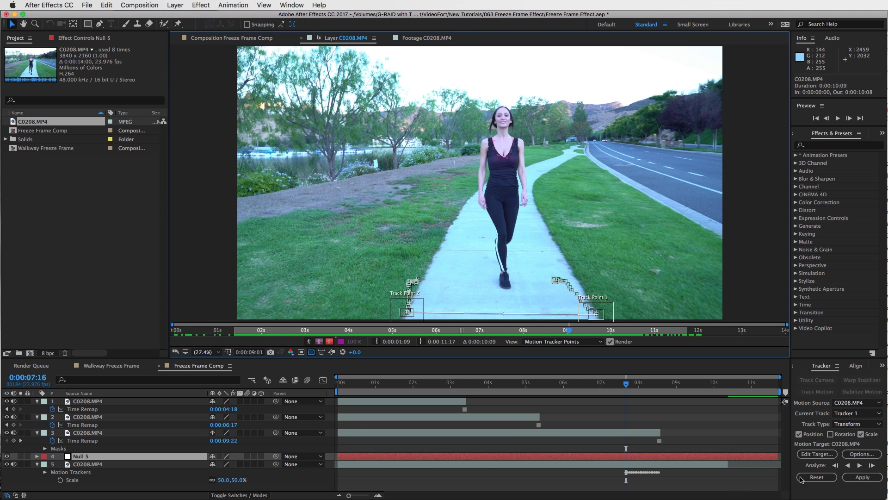
# - Set 4. Null 5 as Tracker 1's motion target and apply the track
pyautogui.click(827, 456)
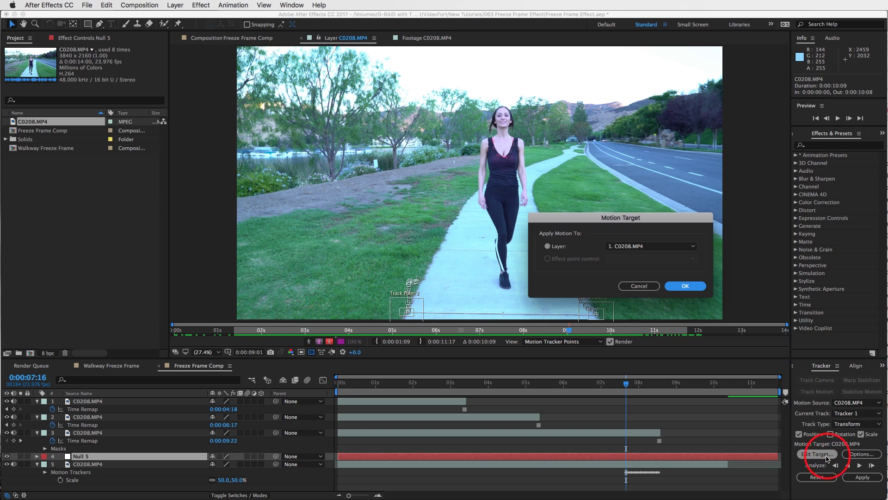
pyautogui.click(616, 247)
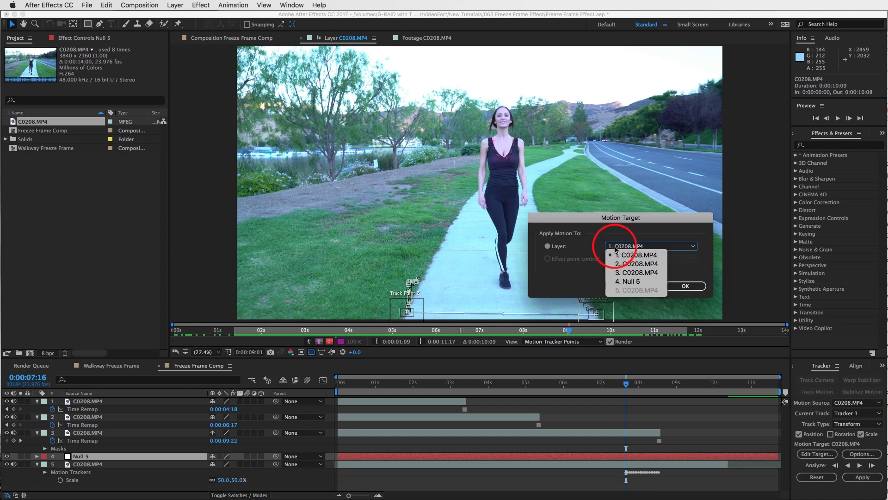
pyautogui.click(630, 282)
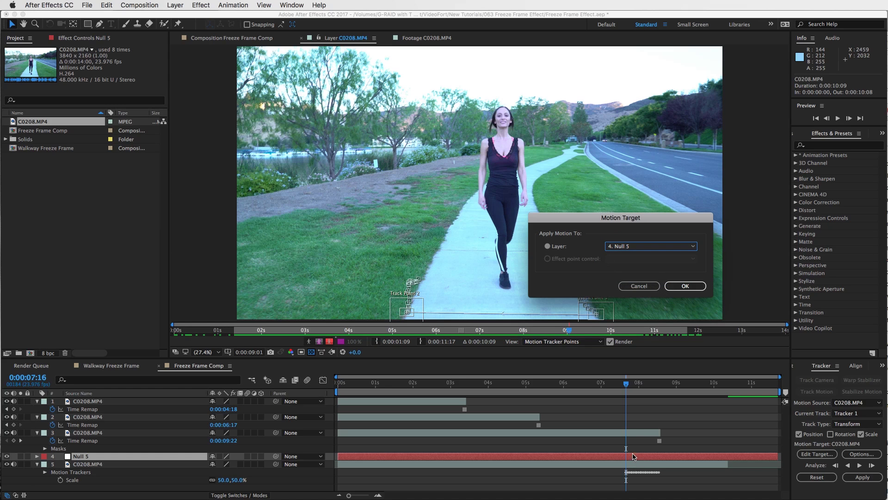
pyautogui.click(687, 286)
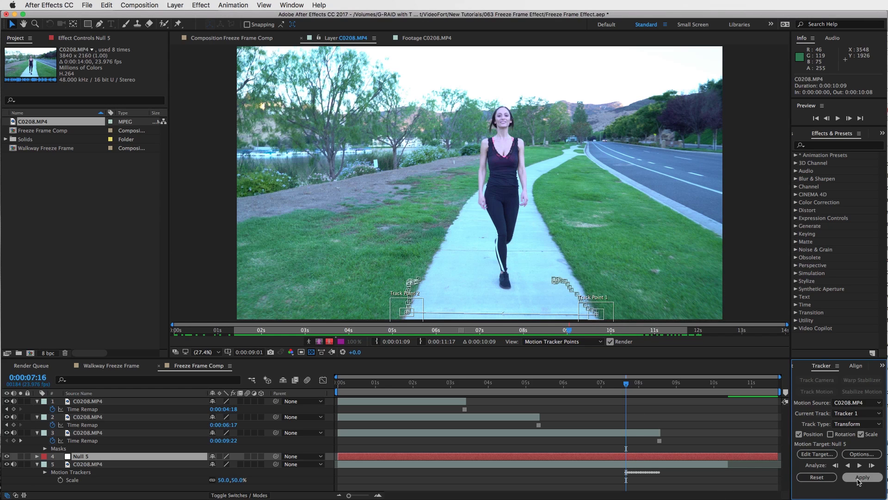
pyautogui.click(859, 477)
# - Apply the motion in X and Y and trim Null 5 to end at 8:13
pyautogui.click(688, 347)
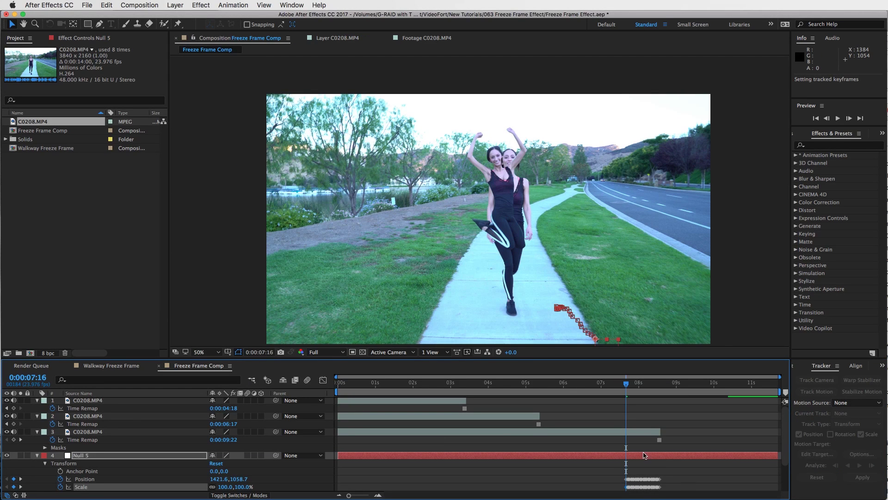
pyautogui.scroll(-3, 643, 455)
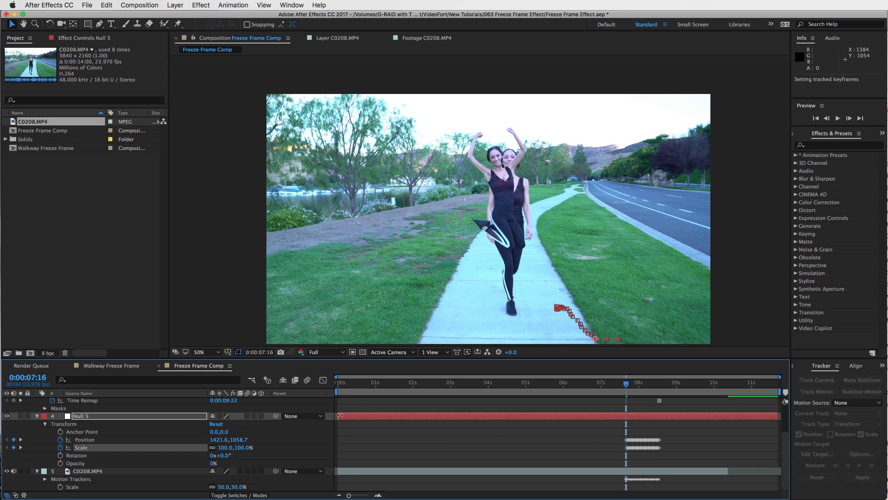
pyautogui.moveTo(337, 415); pyautogui.dragTo(613, 421)
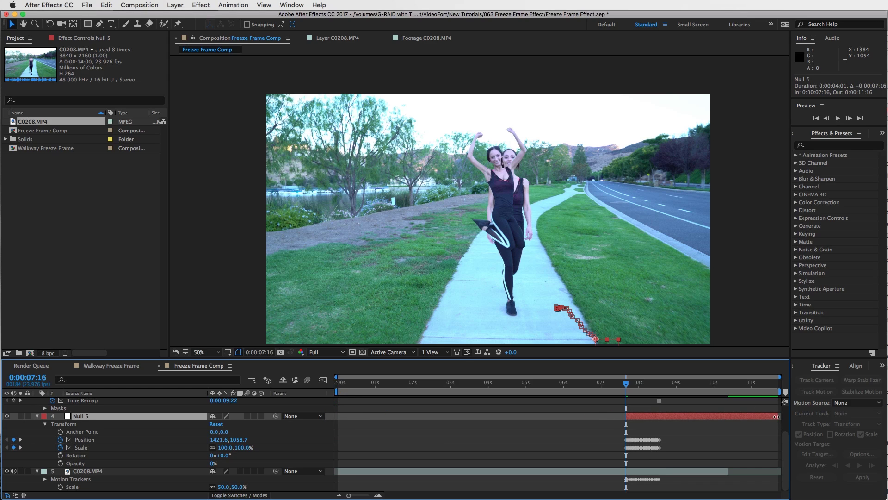
pyautogui.moveTo(777, 417); pyautogui.dragTo(664, 419)
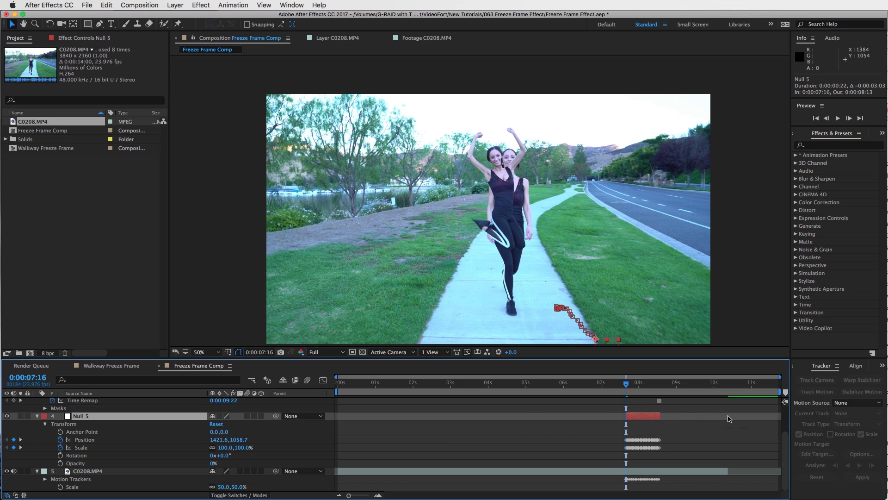
pyautogui.scroll(1, 666, 435)
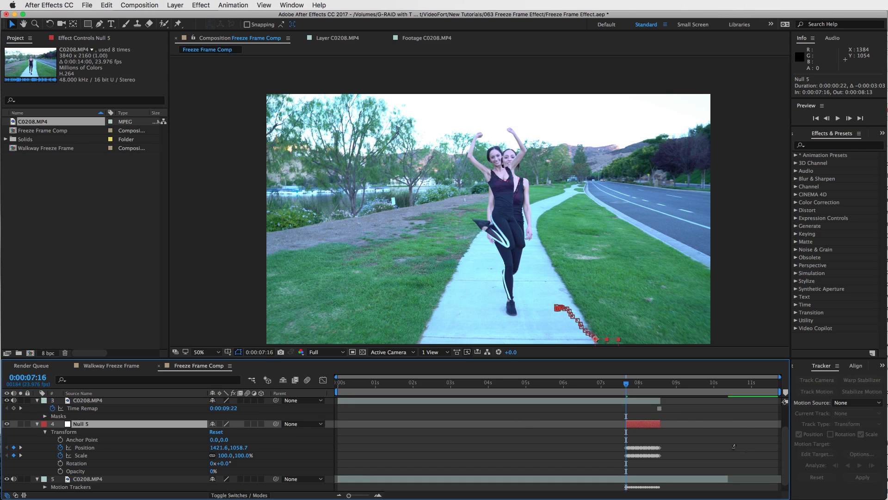
# - Parent the masked jump layer 3 to Null 5 at frame 8:13
pyautogui.click(653, 399)
pyautogui.moveTo(627, 387); pyautogui.dragTo(660, 388)
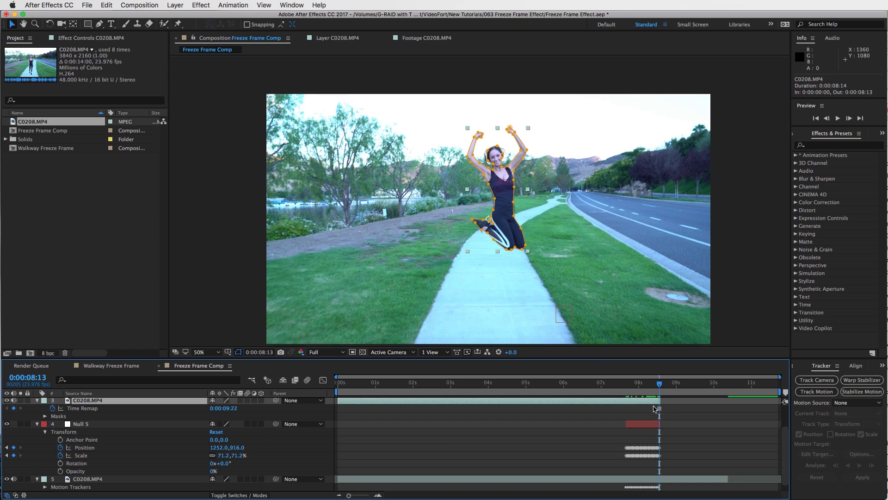
pyautogui.click(648, 405)
pyautogui.moveTo(276, 401); pyautogui.dragTo(78, 441)
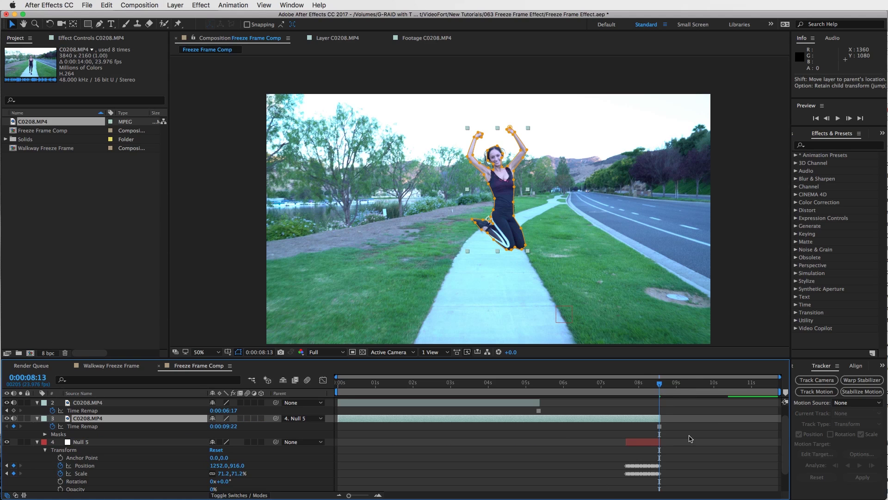
pyautogui.click(684, 432)
pyautogui.moveTo(661, 383); pyautogui.dragTo(625, 390)
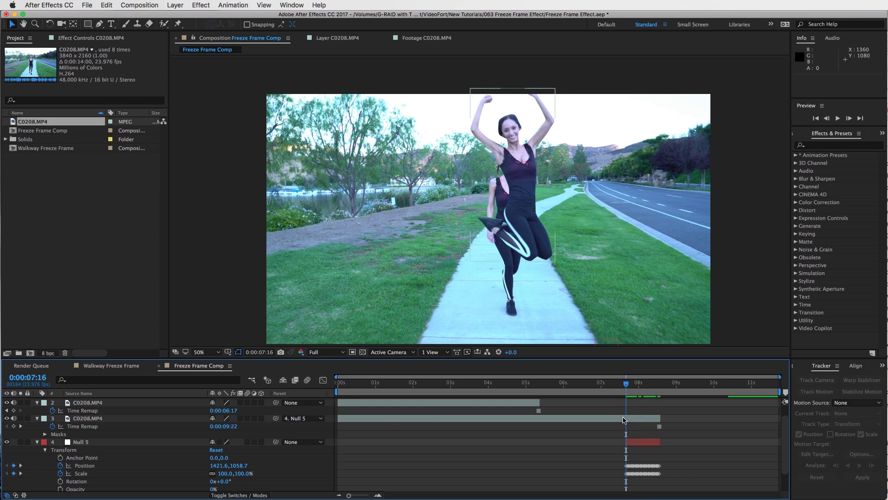
# - Start Scale and Position keyframes on layer 3 and fit the composition to the viewer
pyautogui.click(623, 419)
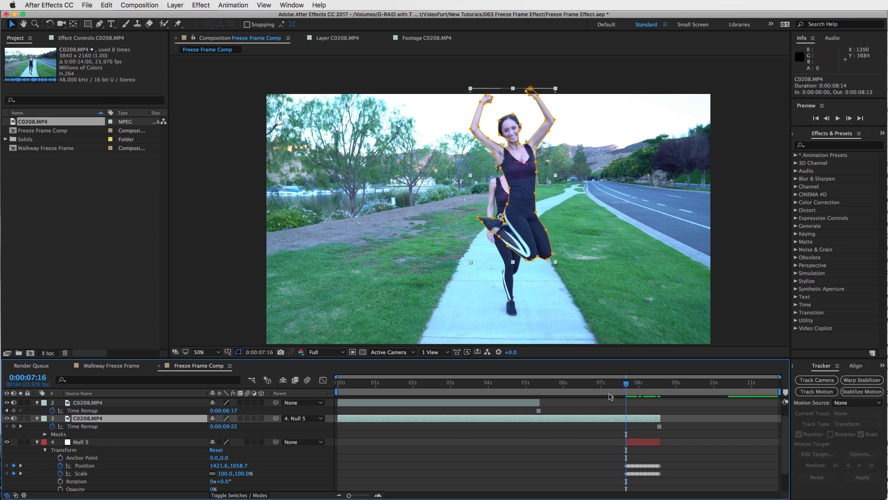
pyautogui.press('s')
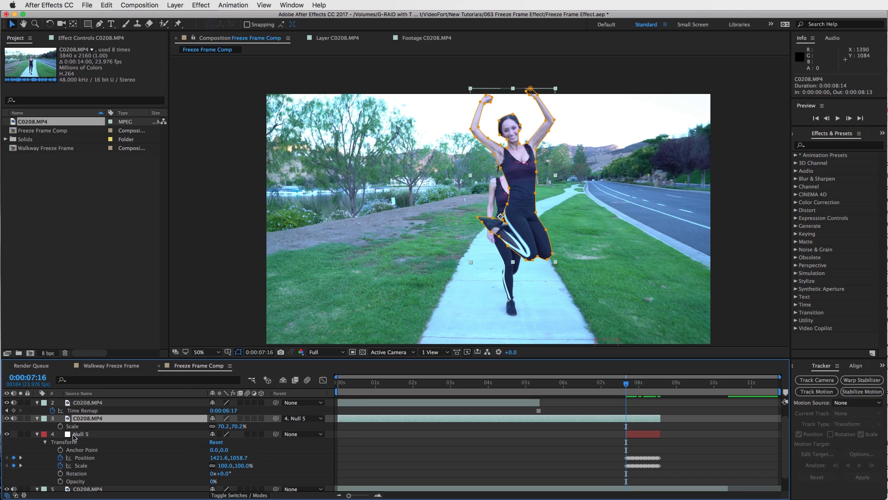
pyautogui.click(61, 426)
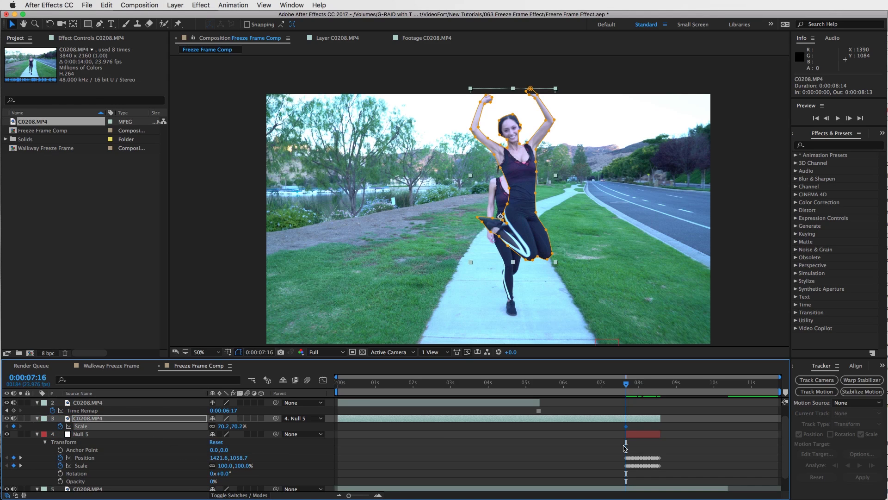
pyautogui.press('p')
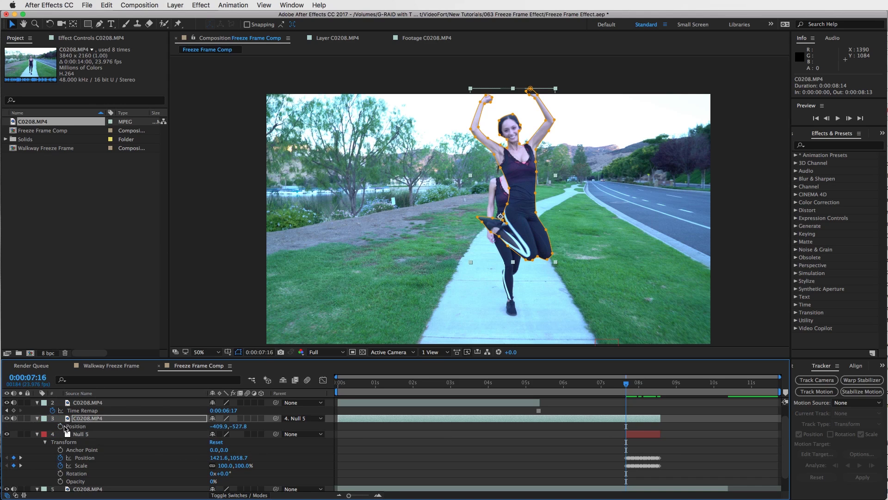
pyautogui.click(61, 427)
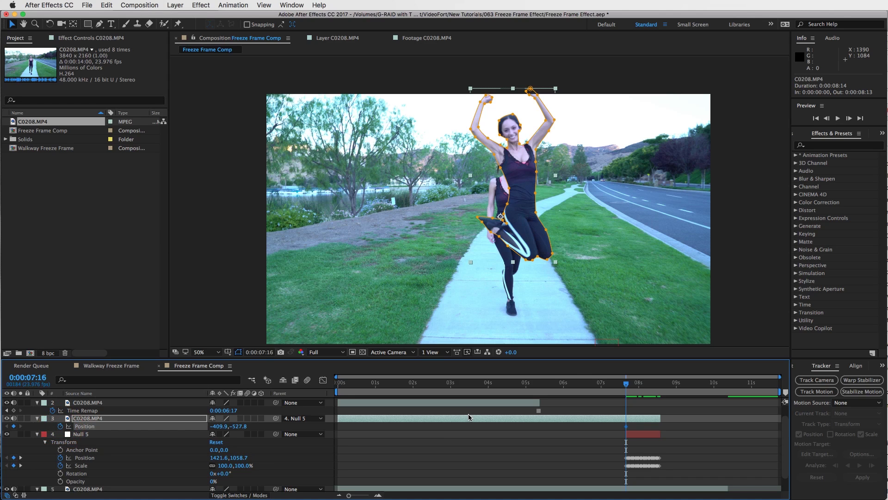
pyautogui.press('u')
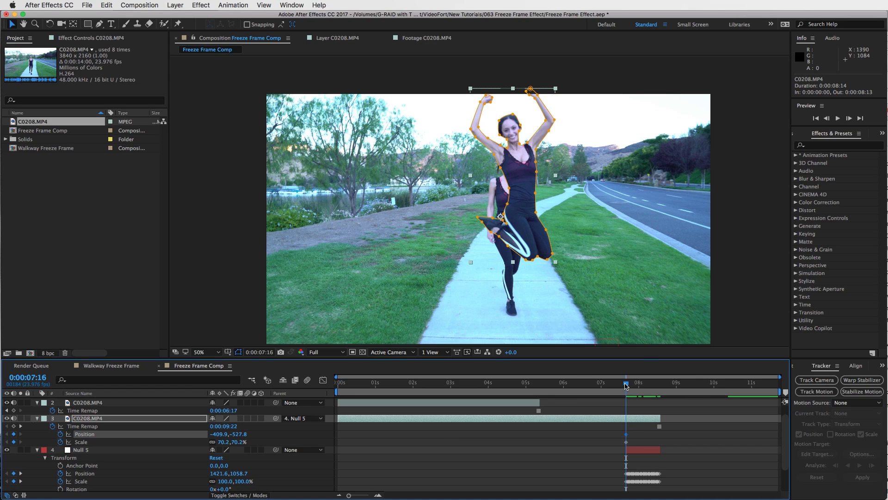
pyautogui.click(206, 353)
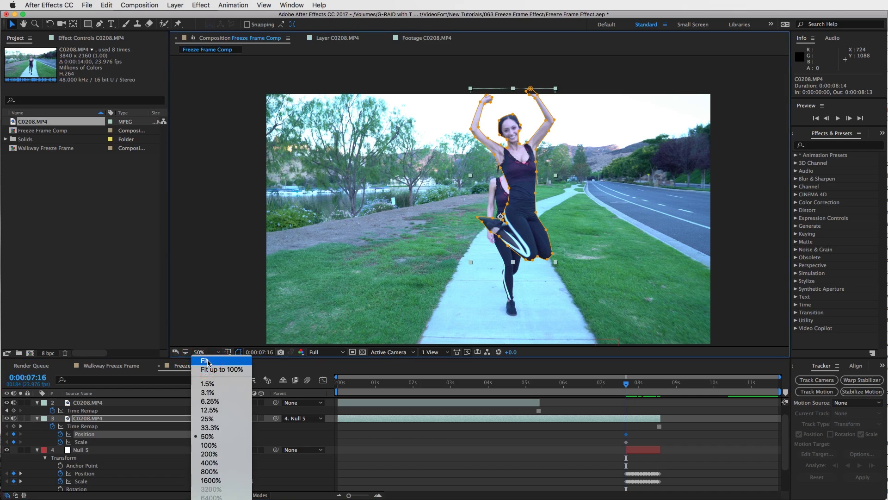
pyautogui.click(206, 361)
# - At 7:04, set layer 3's Scale to 100% and move its Position to about -282.9, -263.8
pyautogui.moveTo(627, 384); pyautogui.dragTo(563, 395)
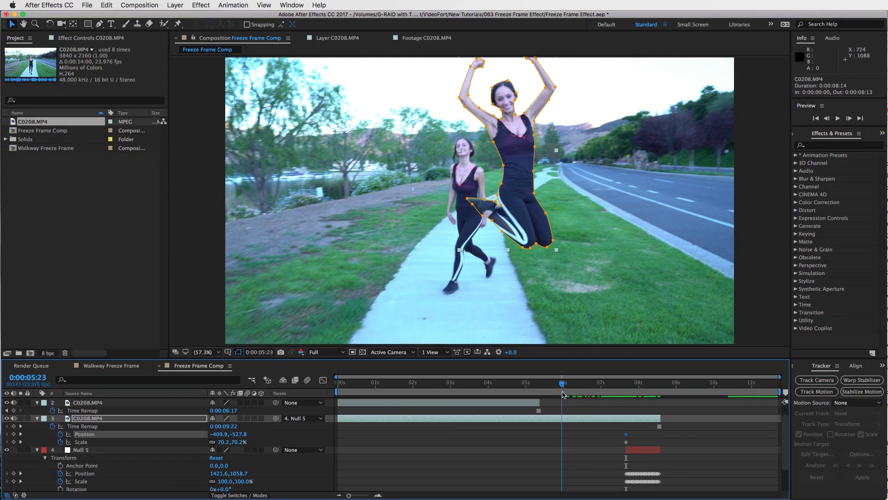
pyautogui.click(222, 442)
pyautogui.write('100')
pyautogui.press('Return')
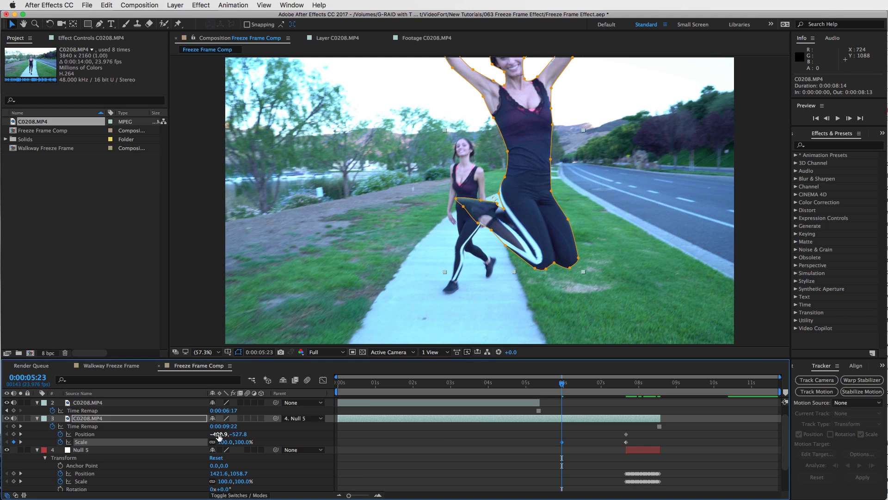
pyautogui.moveTo(221, 434); pyautogui.dragTo(356, 441)
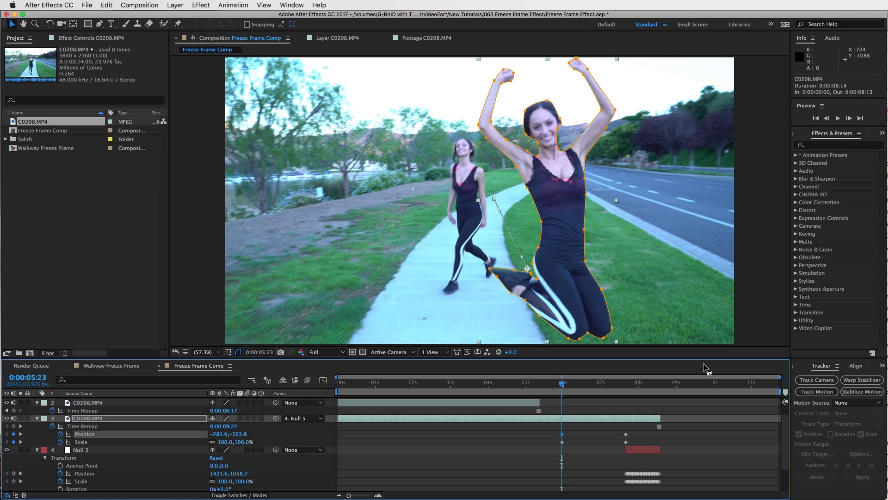
# - Trim the frozen jump layer to start at 0:00:05:23
pyautogui.moveTo(564, 385)
pyautogui.mouseDown()
pyautogui.moveTo(652, 390)
pyautogui.moveTo(559, 397)
pyautogui.mouseUp()
pyautogui.moveTo(339, 419); pyautogui.dragTo(523, 422)
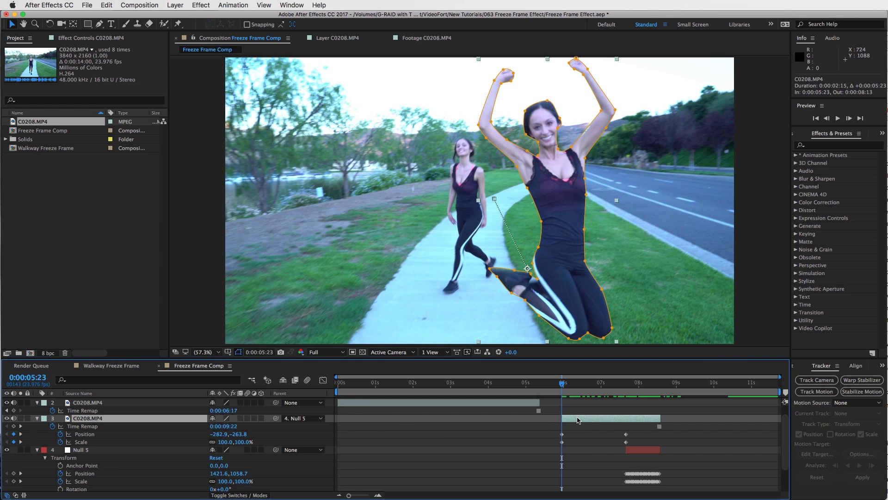
pyautogui.moveTo(578, 420); pyautogui.dragTo(575, 419)
# - Keyframe the frozen layer's Opacity from 0% at 5:23 to 100% at 6:17
pyautogui.press('t')
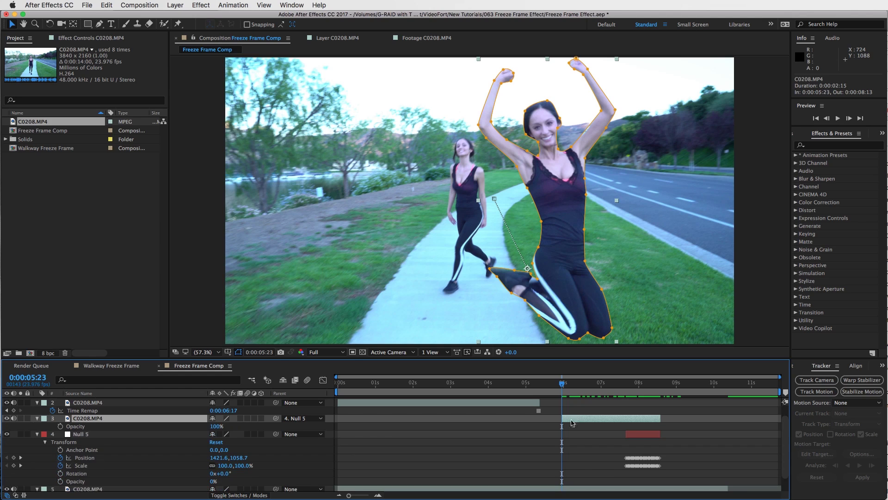
pyautogui.click(60, 426)
pyautogui.click(216, 426)
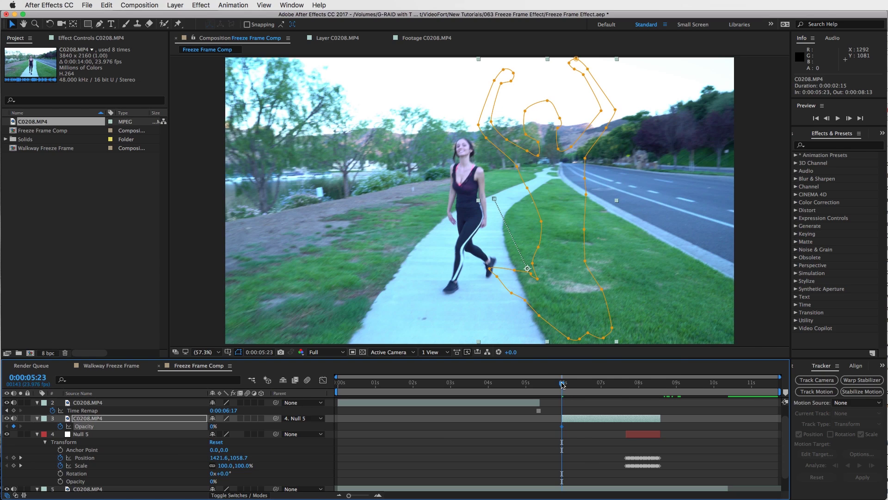
pyautogui.moveTo(562, 383); pyautogui.dragTo(591, 388)
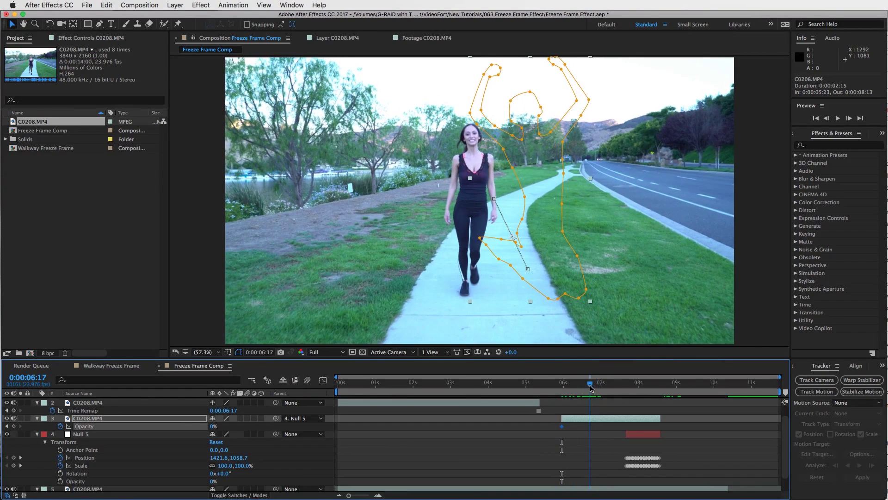
pyautogui.click(214, 426)
pyautogui.write('100')
pyautogui.press('Return')
# - Preview the frozen pose fading in from just before 5:23
pyautogui.click(589, 418)
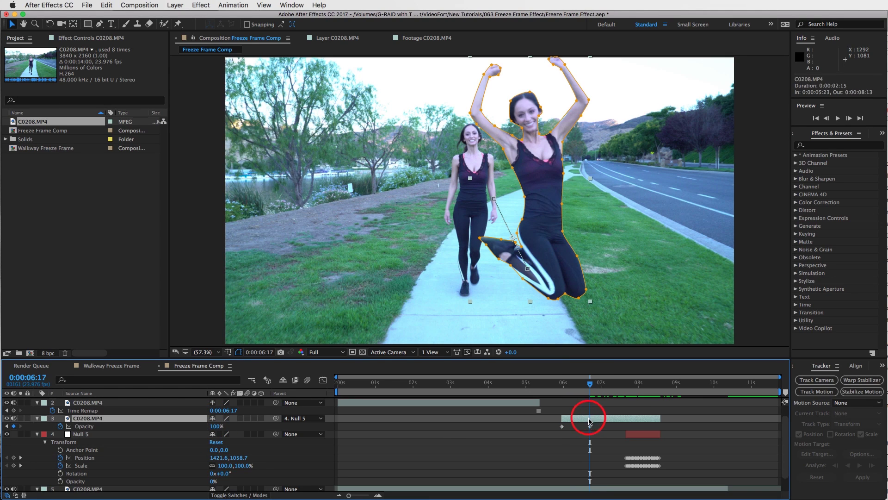
pyautogui.moveTo(591, 383); pyautogui.dragTo(558, 387)
pyautogui.press('space')
# - Search the effects for 'fast' and apply Fast Blur (Legacy) to the frozen jump layer
pyautogui.click(621, 423)
pyautogui.click(831, 147)
pyautogui.write('fast')
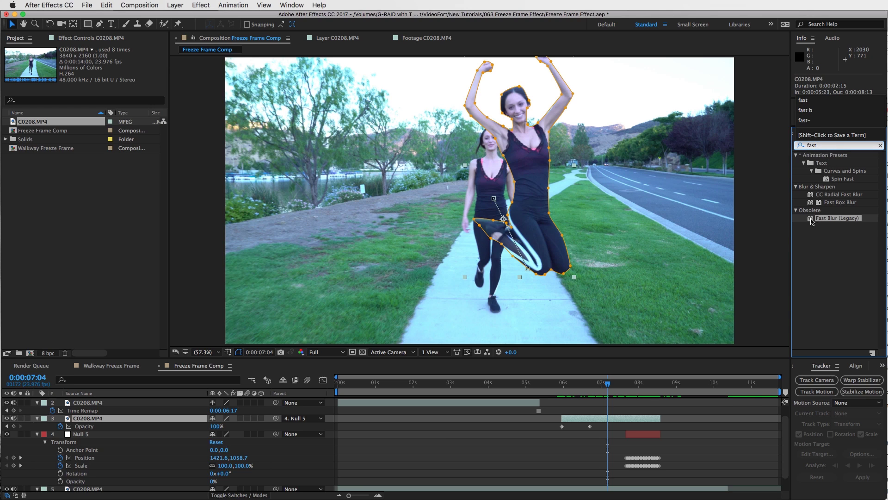
pyautogui.moveTo(812, 221); pyautogui.dragTo(624, 419)
pyautogui.click(624, 419)
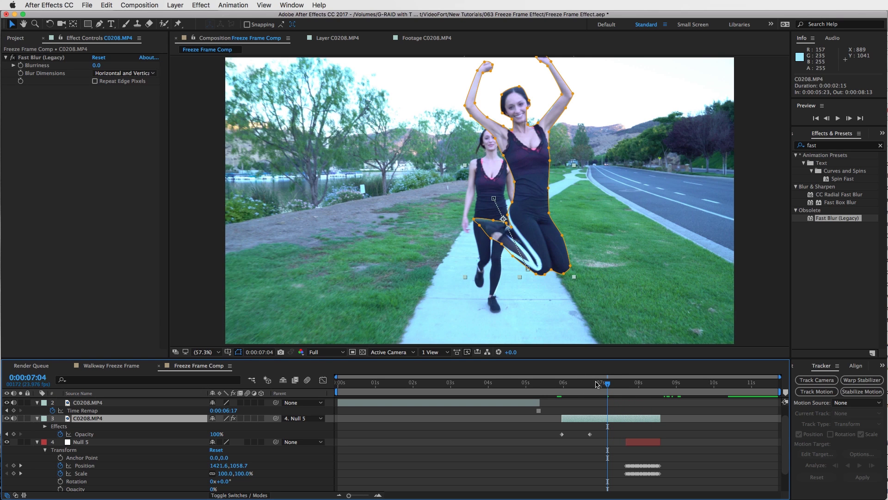
# - Keyframe Blurriness at 100 at 0:00:05:23, dropping to 0 at 0:00:07:10
pyautogui.moveTo(598, 385); pyautogui.dragTo(562, 388)
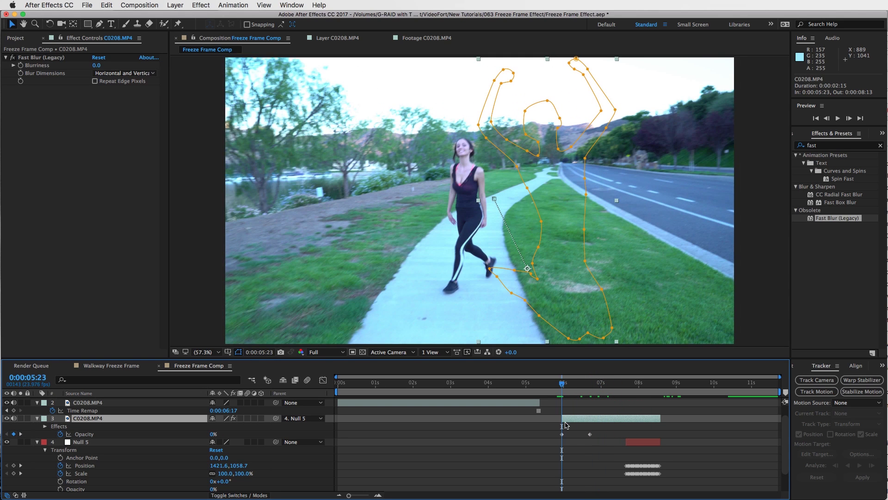
pyautogui.click(20, 67)
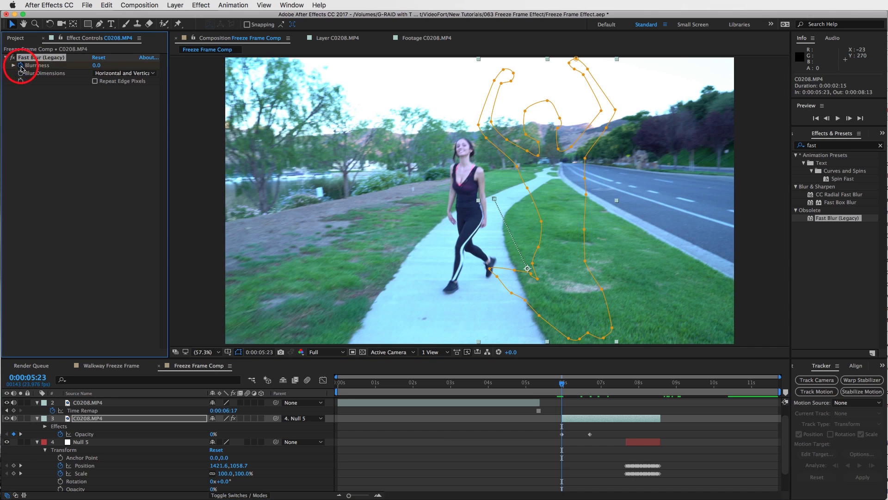
pyautogui.click(96, 65)
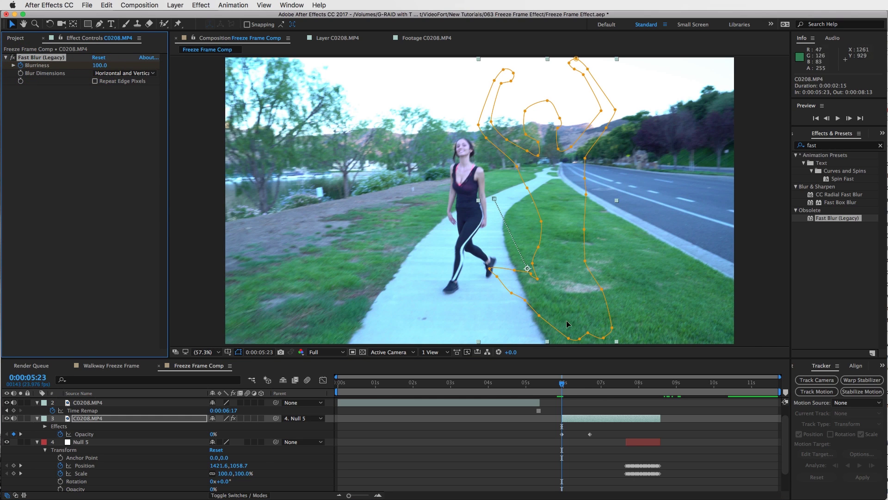
pyautogui.moveTo(582, 384); pyautogui.dragTo(620, 386)
pyautogui.click(100, 66)
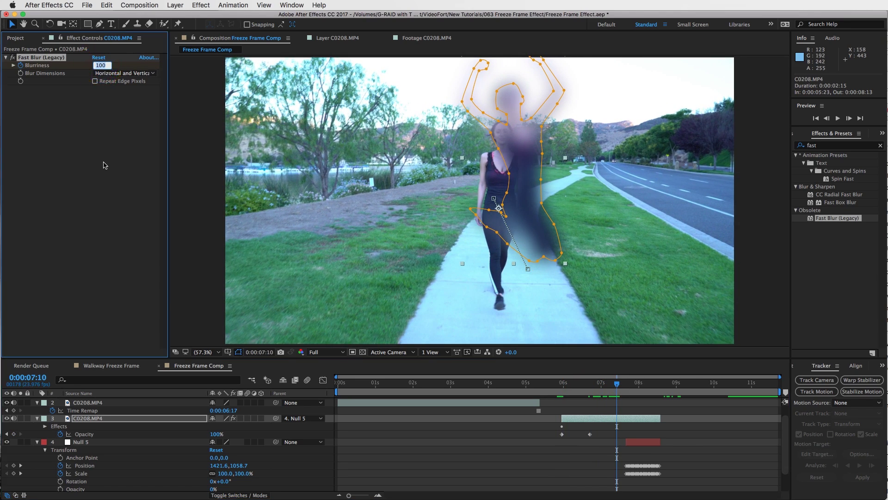
pyautogui.write('0')
pyautogui.press('Return')
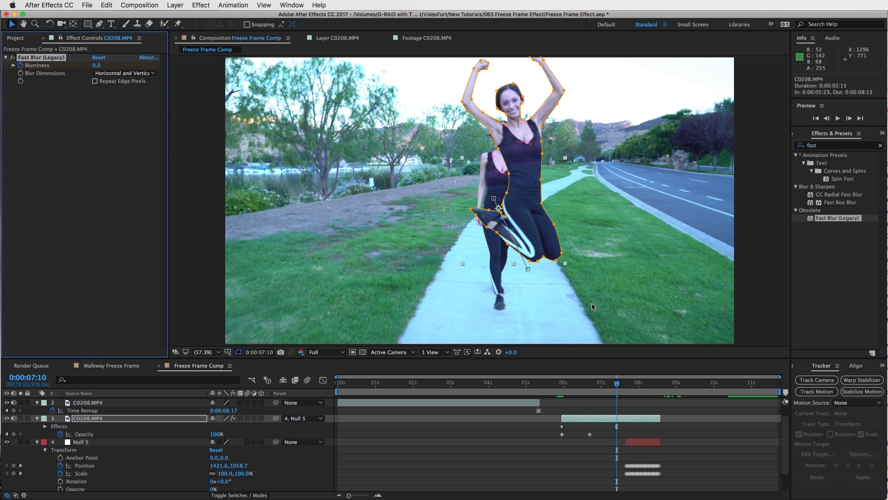
# - Reveal the layer's animated properties with U and play back the fade and blur
pyautogui.click(621, 418)
pyautogui.press('u')
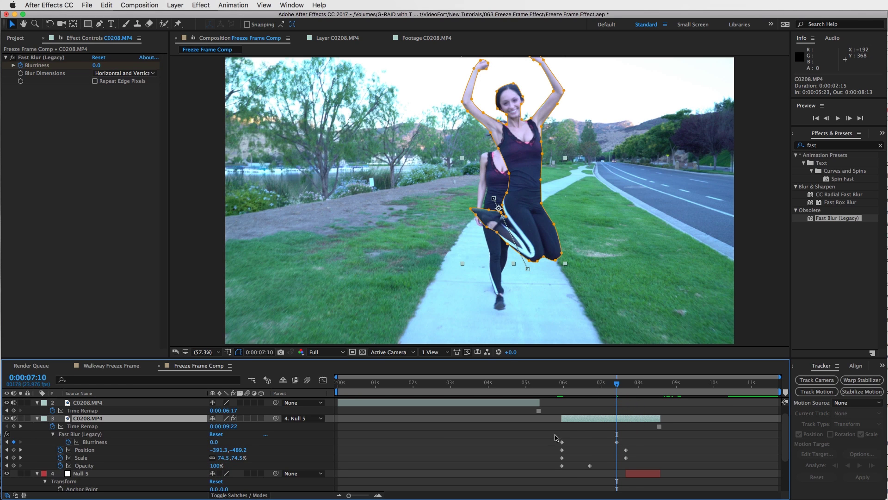
pyautogui.moveTo(617, 388)
pyautogui.mouseDown()
pyautogui.moveTo(567, 384)
pyautogui.moveTo(606, 384)
pyautogui.mouseUp()
pyautogui.click(666, 447)
pyautogui.press('space')
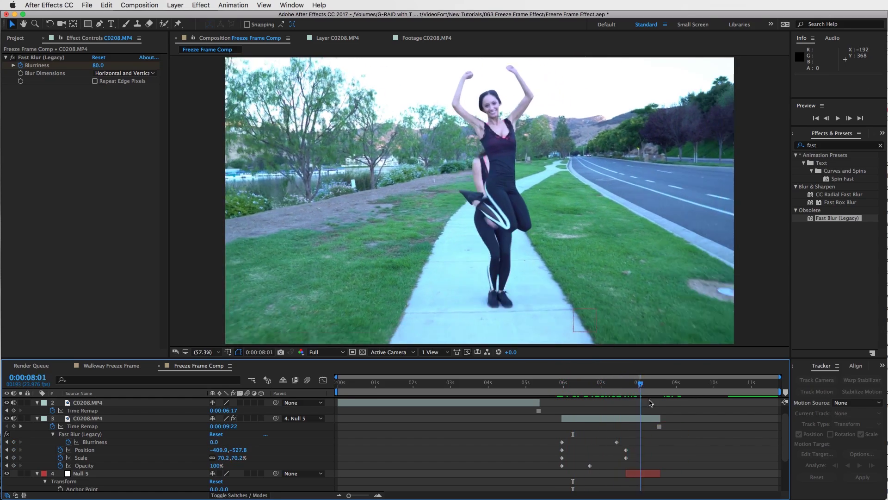
# - Enable motion blur on the frozen jump layer and for the whole composition
pyautogui.moveTo(687, 407); pyautogui.dragTo(637, 390)
pyautogui.click(632, 418)
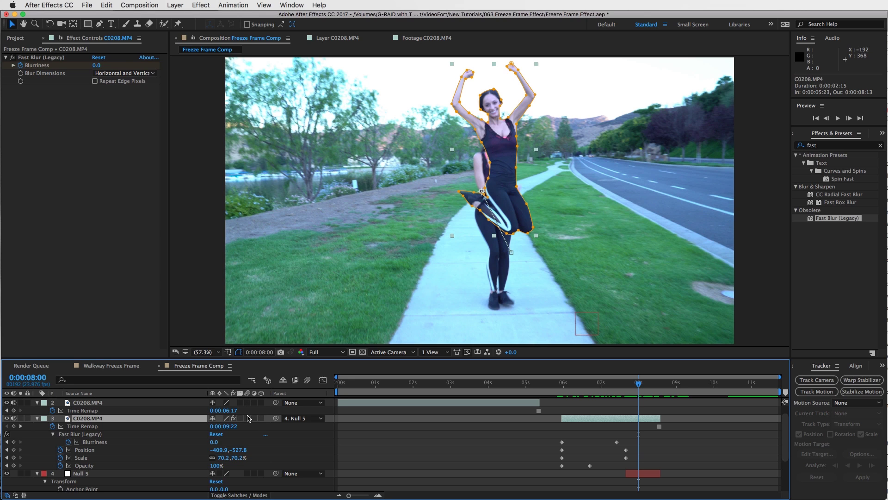
pyautogui.click(247, 418)
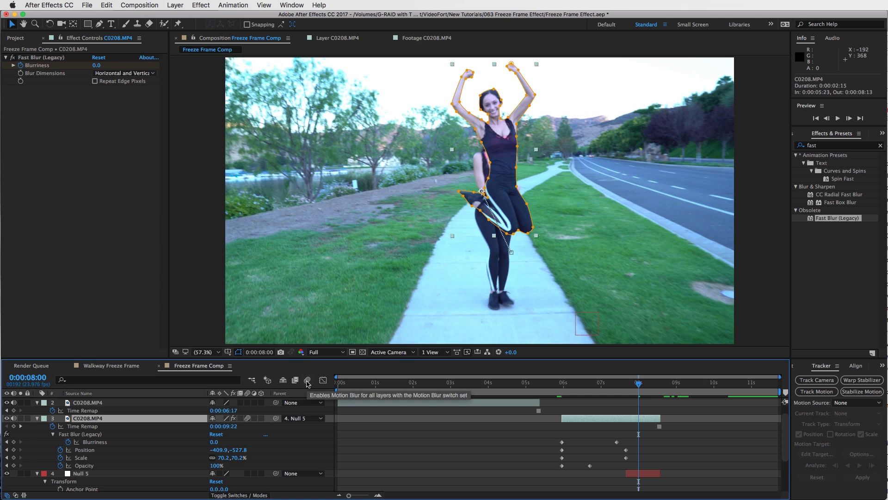
pyautogui.click(307, 381)
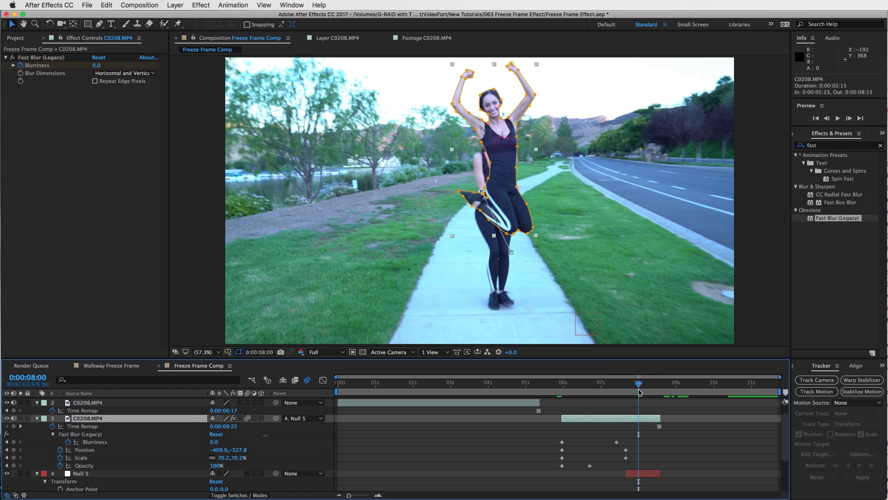
# - Preview the motion-blurred zoom from 0:00:07:01, then deselect the layer
pyautogui.moveTo(642, 387); pyautogui.dragTo(603, 387)
pyautogui.press('space')
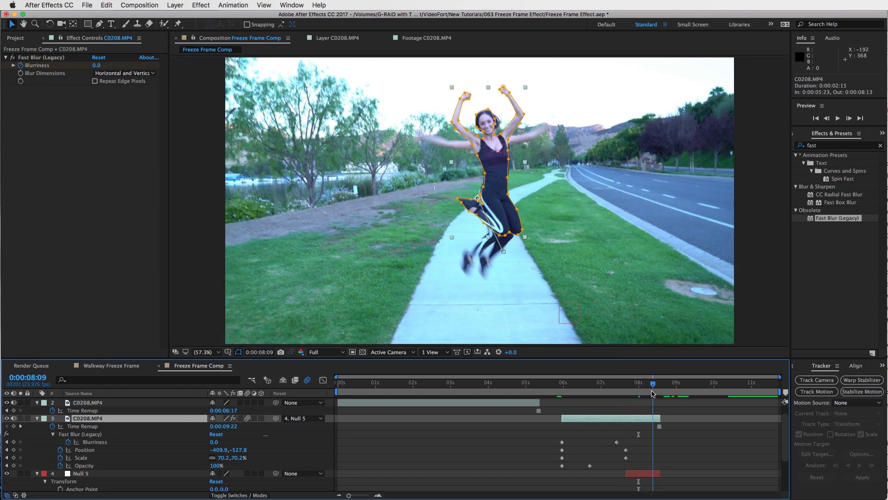
pyautogui.press('space')
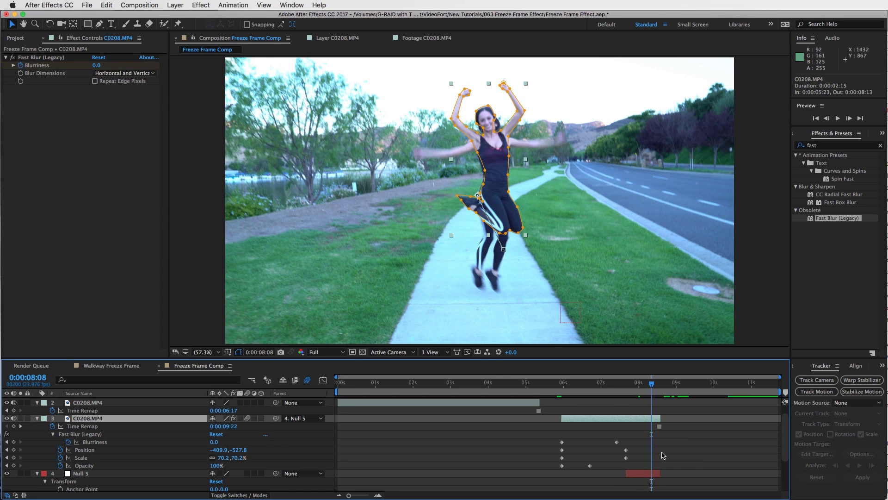
pyautogui.click(680, 447)
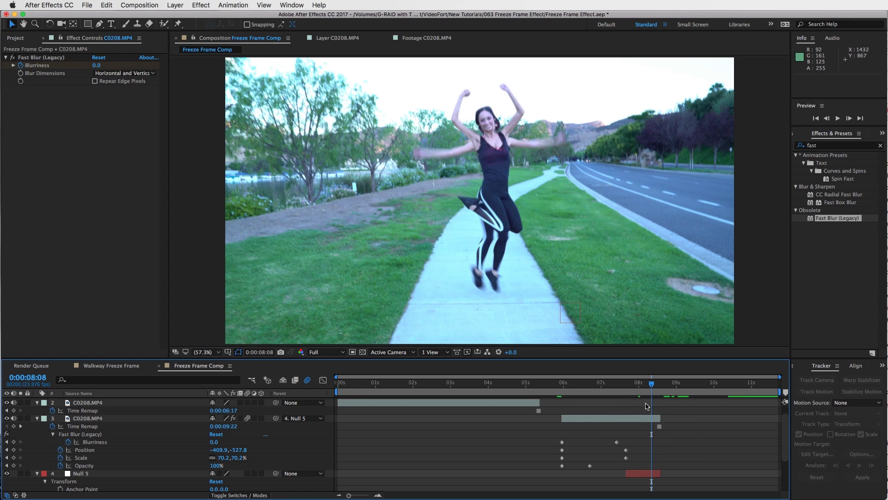
# - Collapse the properties of the frozen layer, Null 5 and layer 2's Time Remap
pyautogui.moveTo(651, 394)
pyautogui.mouseDown()
pyautogui.moveTo(661, 395)
pyautogui.moveTo(652, 387)
pyautogui.moveTo(583, 388)
pyautogui.moveTo(657, 392)
pyautogui.mouseUp()
pyautogui.click(37, 419)
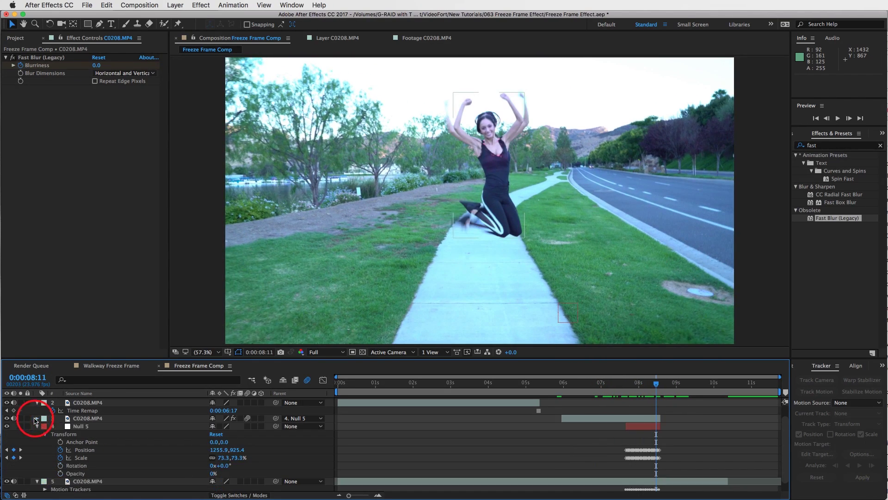
pyautogui.click(38, 427)
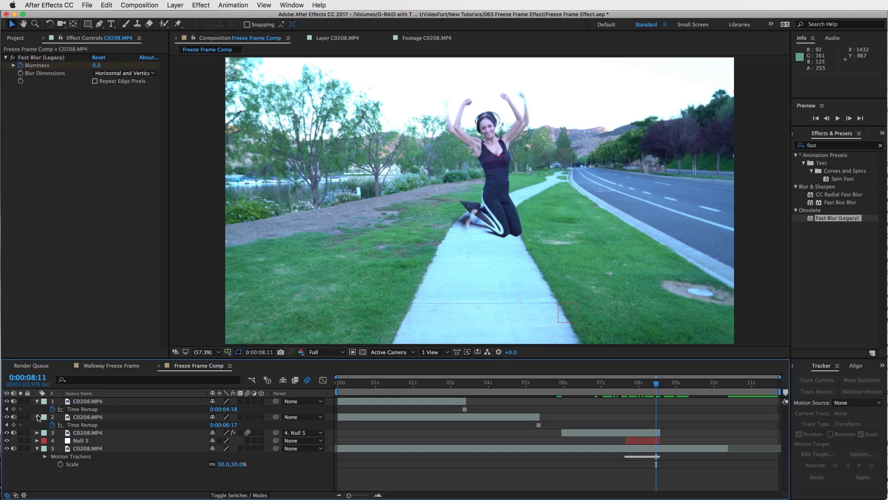
pyautogui.click(37, 416)
# - Select the frozen layer, Null 5, layer 2 and layer 1 clips to check their timing
pyautogui.click(645, 426)
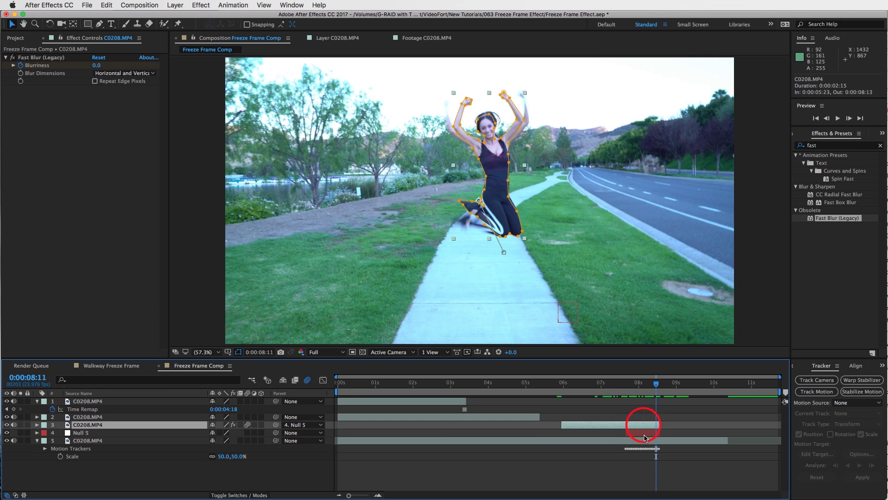
pyautogui.click(645, 432)
pyautogui.click(645, 426)
pyautogui.click(513, 414)
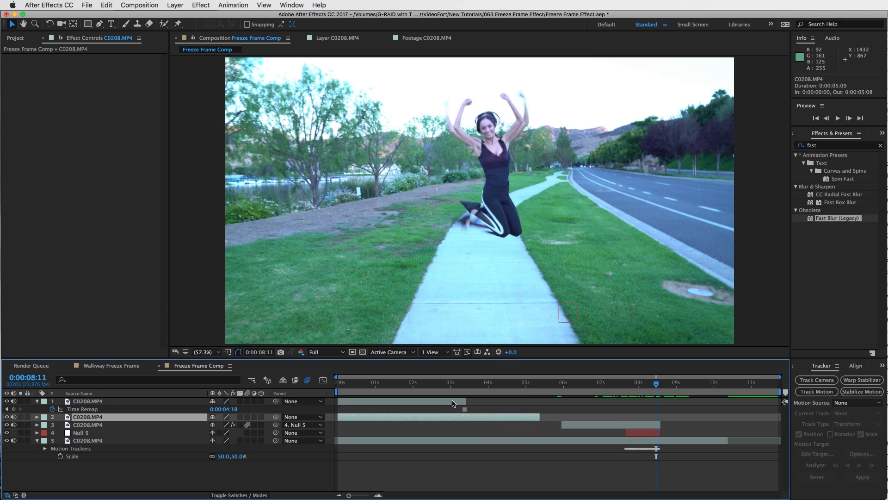
pyautogui.click(444, 402)
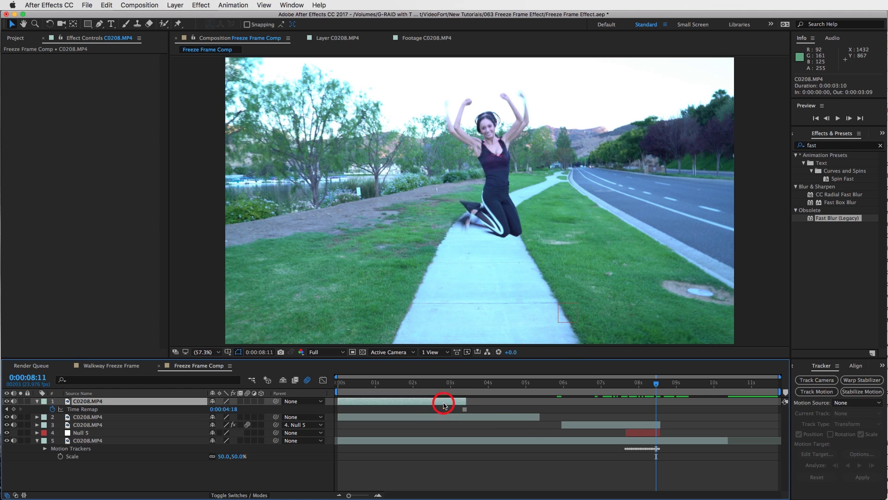
pyautogui.moveTo(579, 383); pyautogui.dragTo(617, 386)
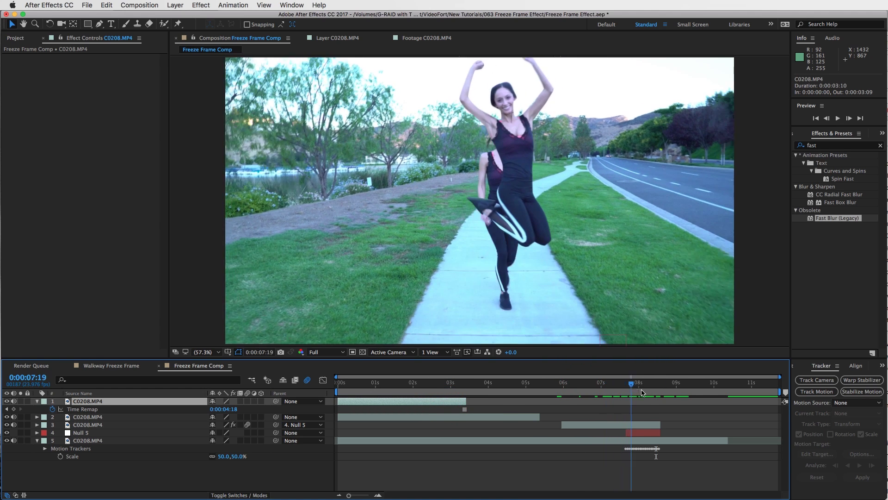
# - Switch to the Walkway Freeze Frame composition and preview it from about 0:00:01:11
pyautogui.click(101, 365)
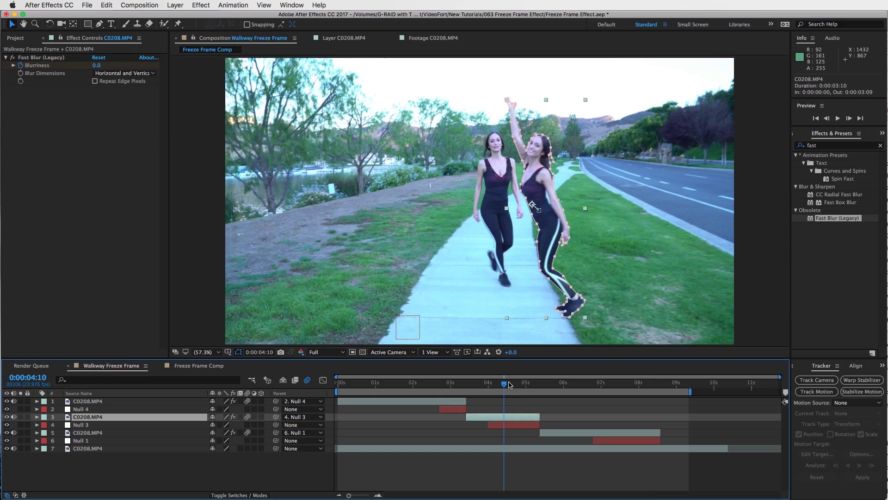
pyautogui.moveTo(504, 383); pyautogui.dragTo(393, 384)
pyautogui.click(840, 119)
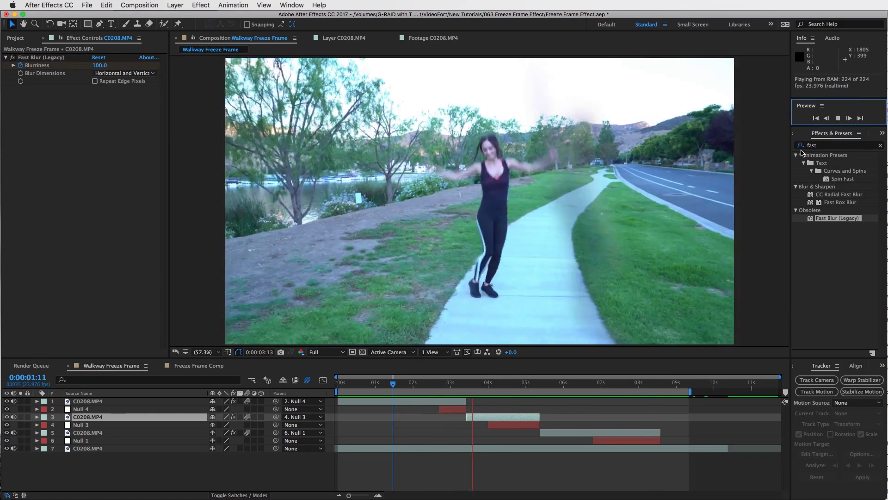